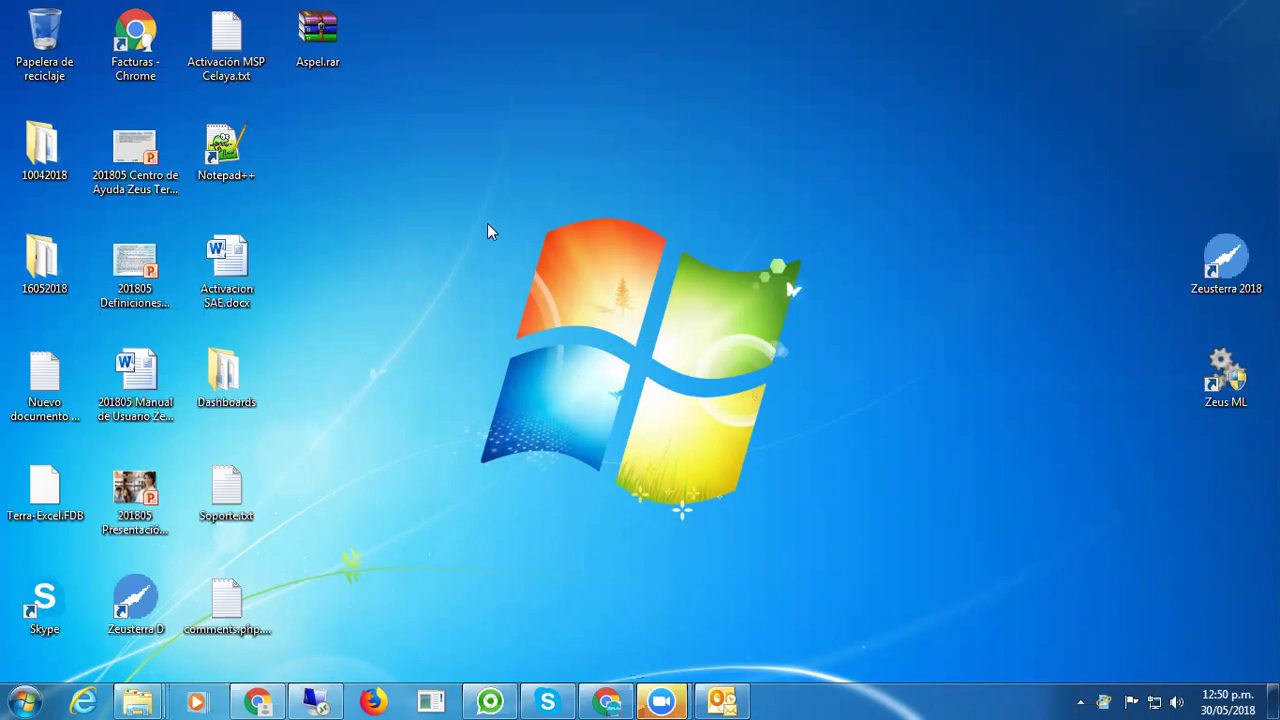
pyautogui.moveTo(489, 211); pyautogui.dragTo(830, 521)
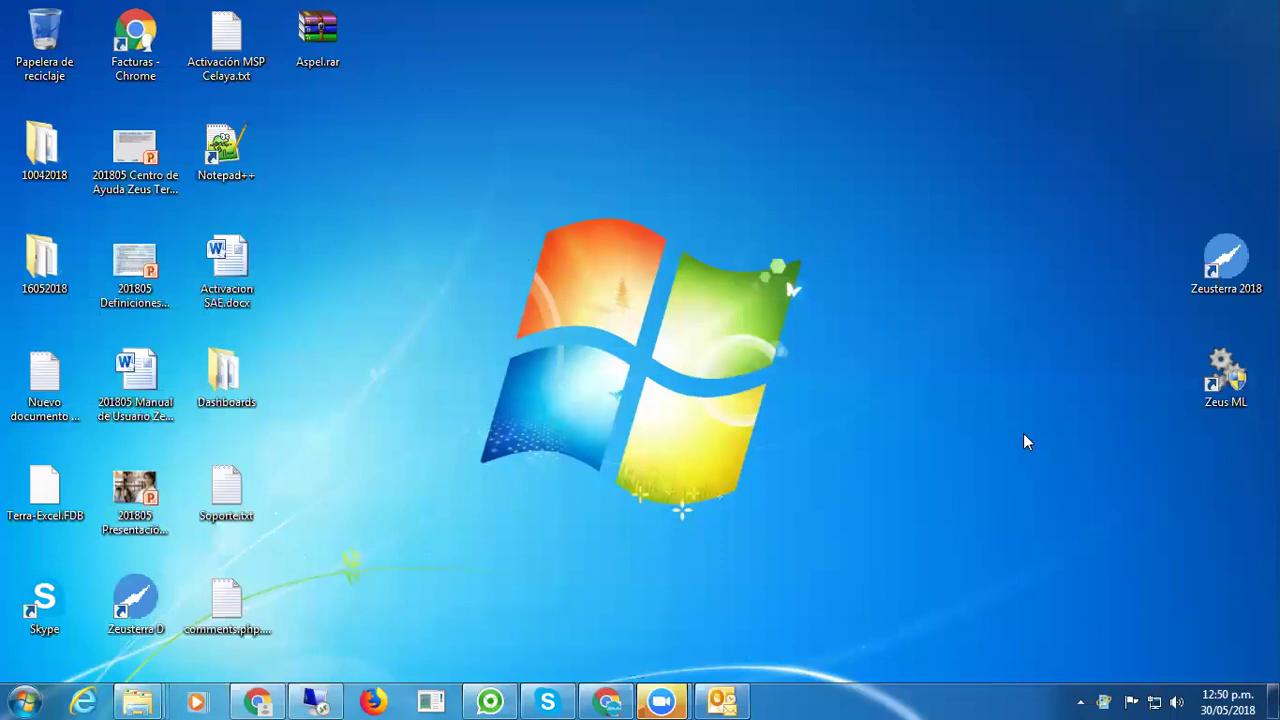
# Start Zeusterra 2018 and check which configuration files the login dialog offers.
pyautogui.doubleClick(1226, 268)
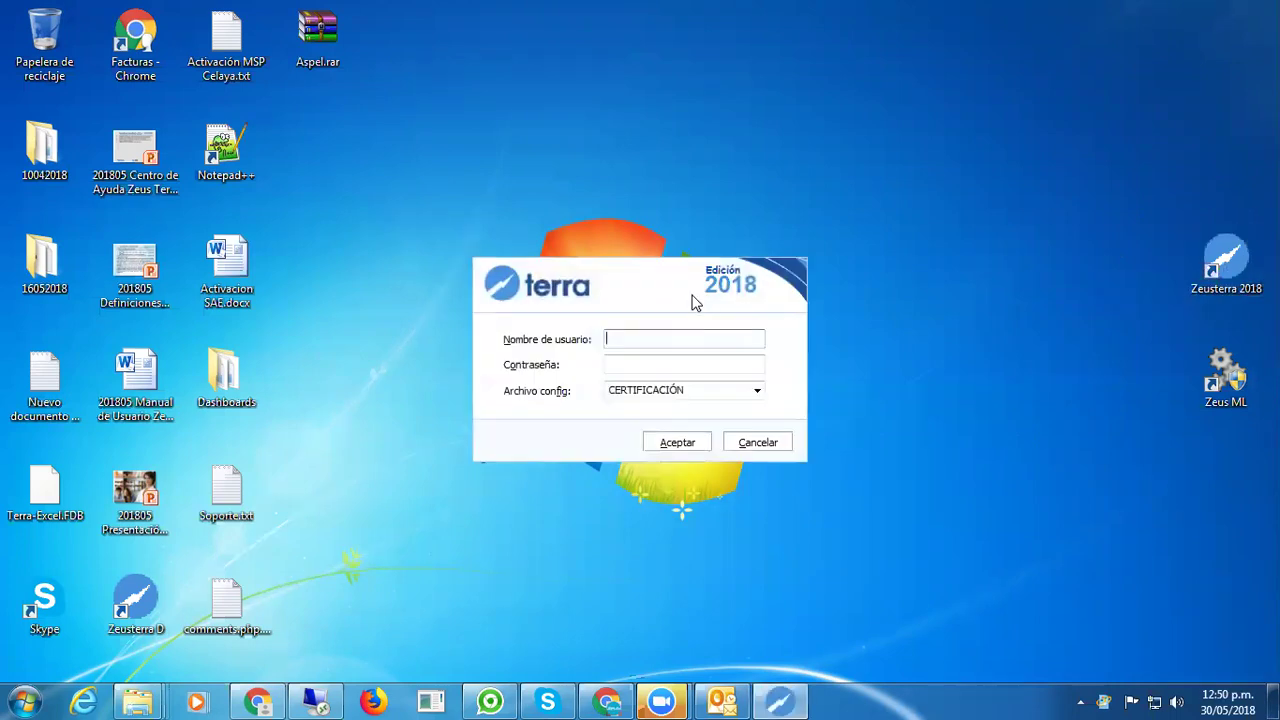
pyautogui.click(755, 392)
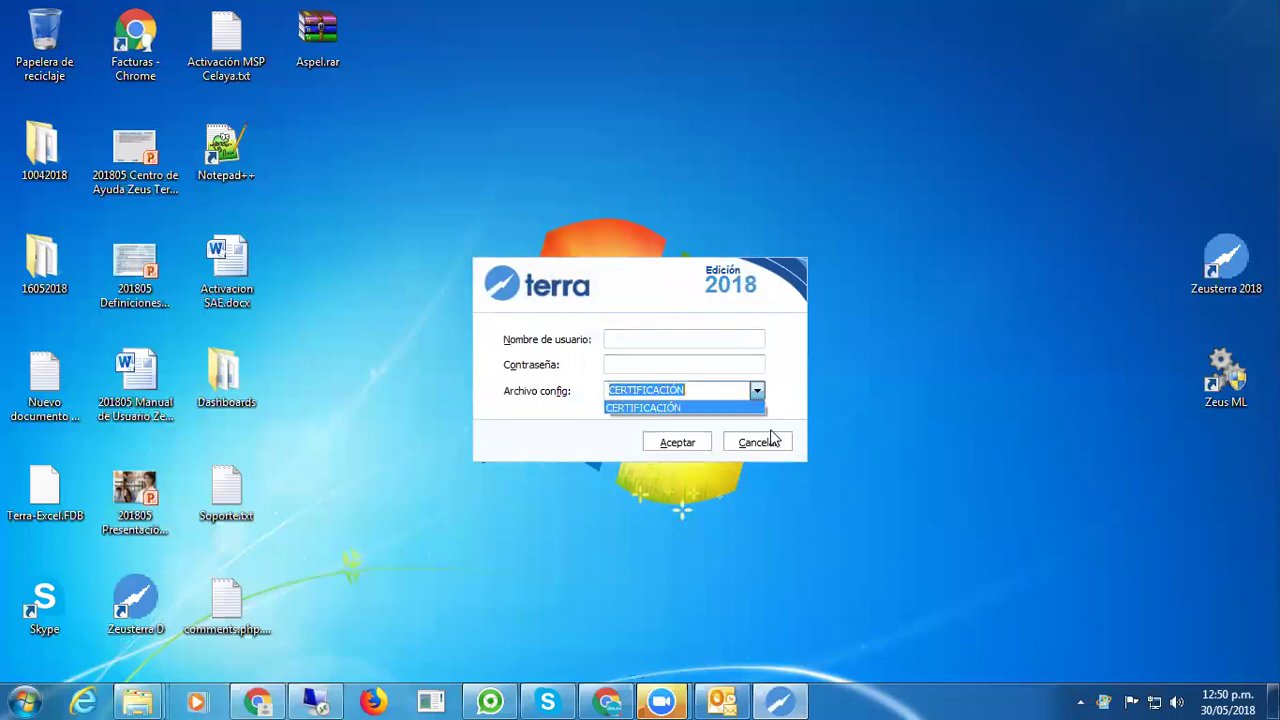
pyautogui.click(783, 398)
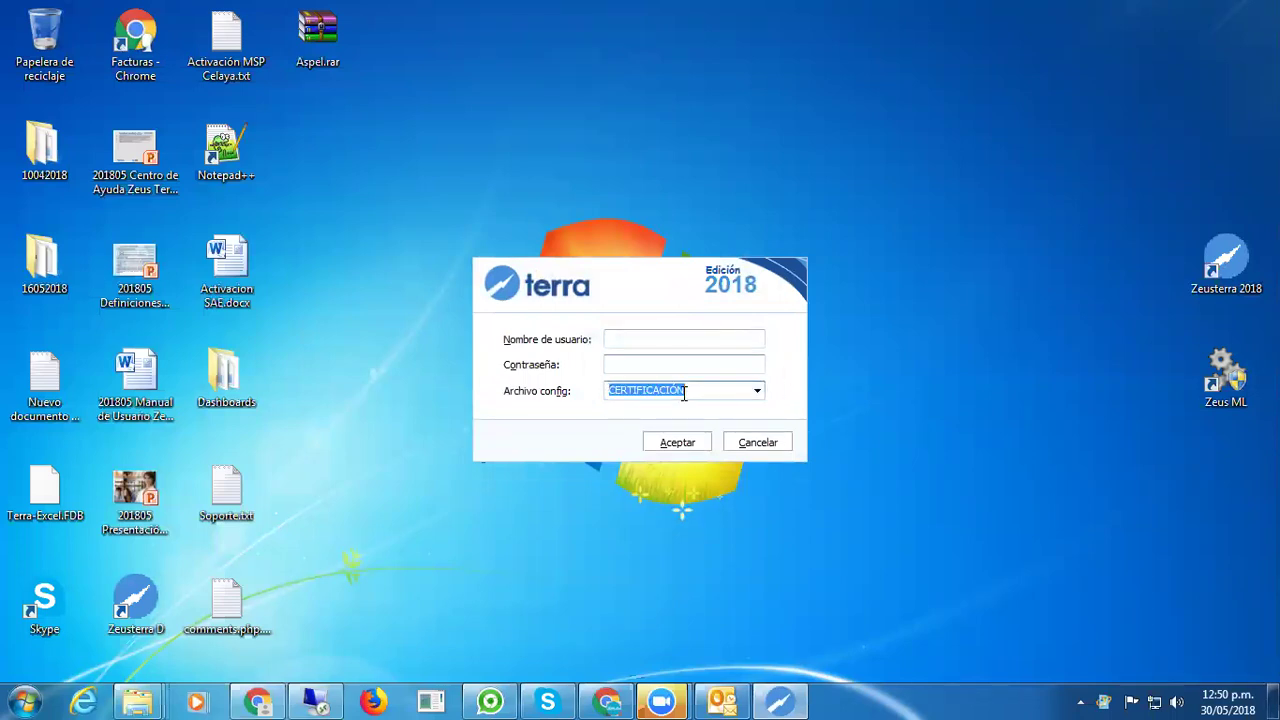
pyautogui.click(757, 394)
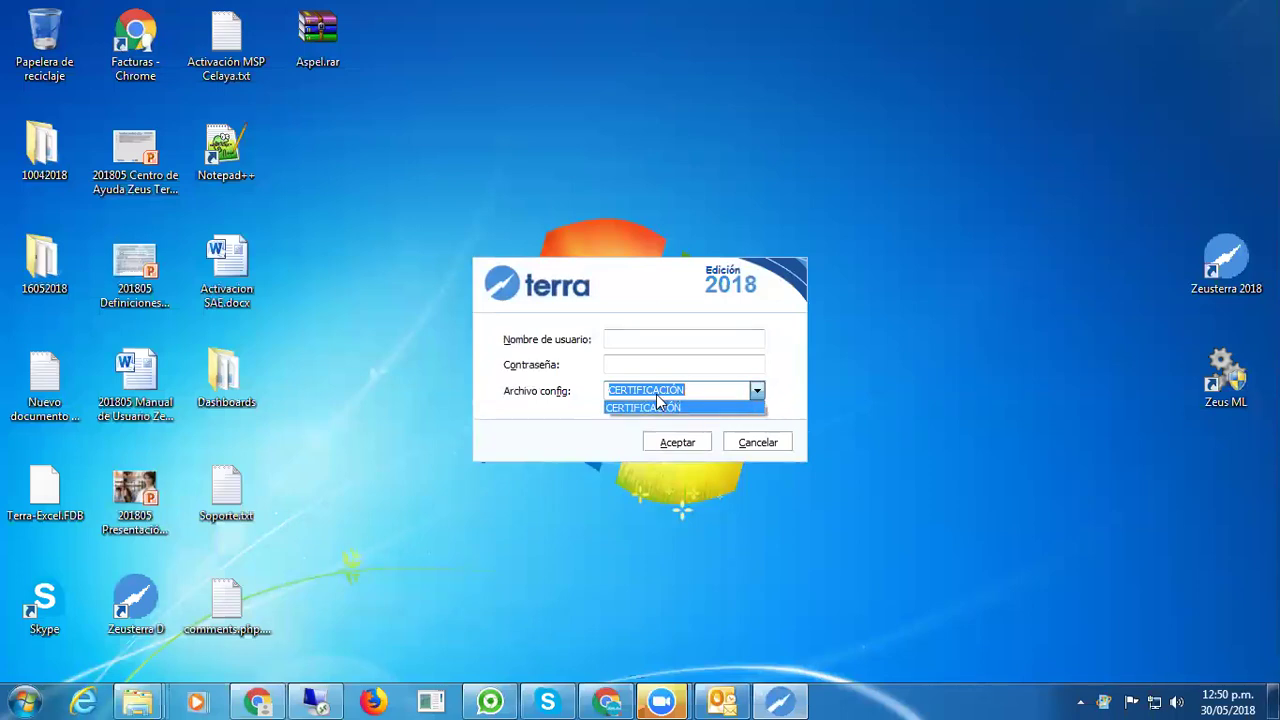
pyautogui.click(777, 397)
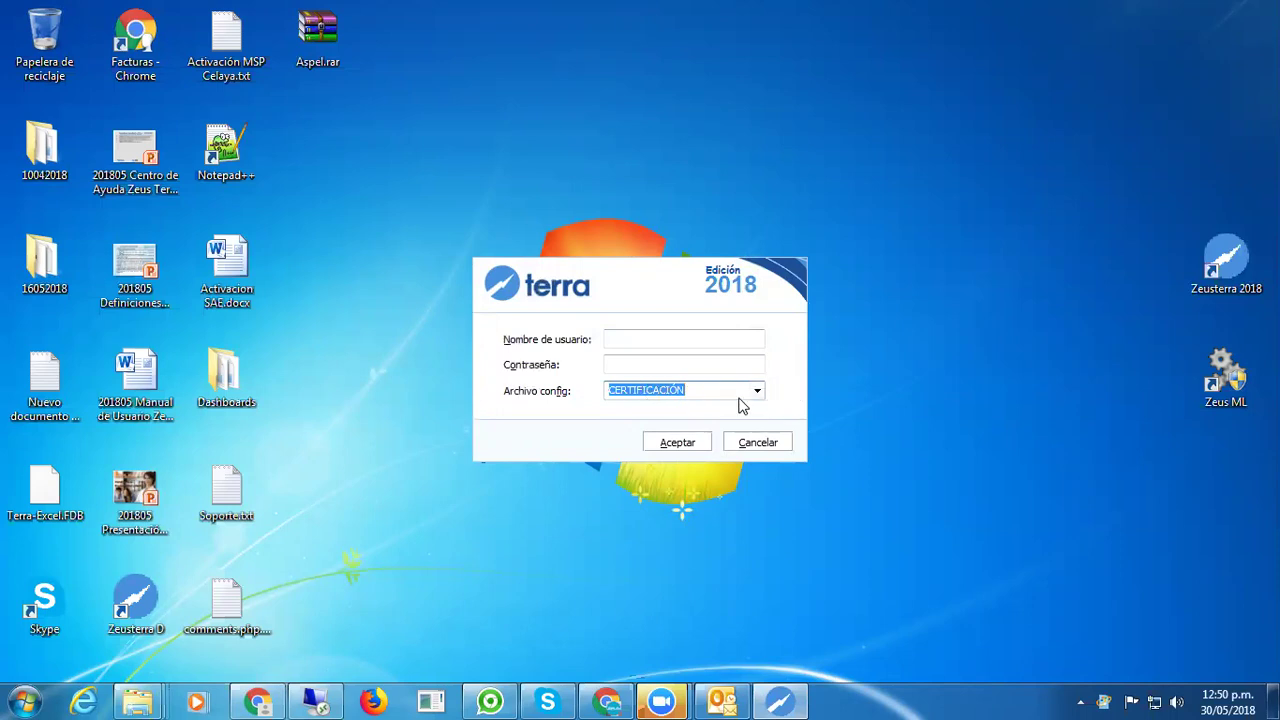
# Create a new configuration file and name its data connection AD2000.
pyautogui.rightClick(706, 390)
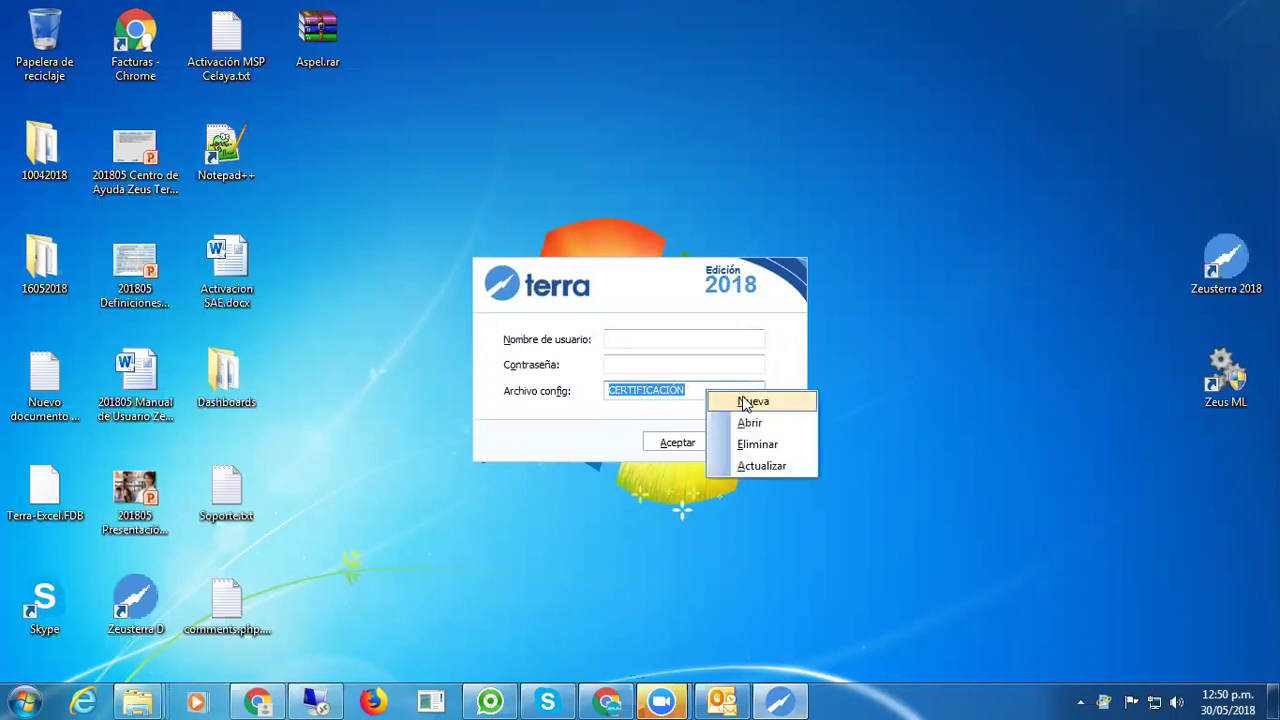
pyautogui.click(789, 403)
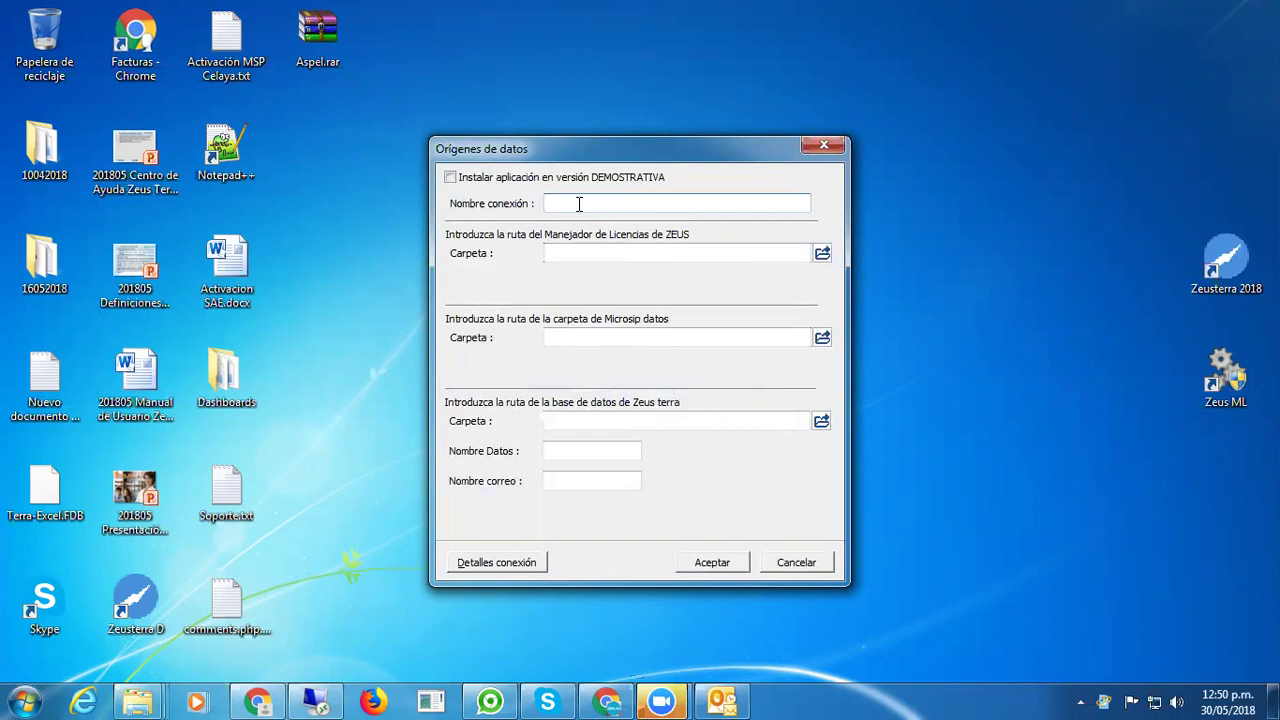
pyautogui.write('AD2000')
pyautogui.moveTo(598, 202); pyautogui.dragTo(547, 204)
pyautogui.click(612, 200)
# Set the Zeus licence manager folder to C:\Zeus ML.
pyautogui.click(822, 253)
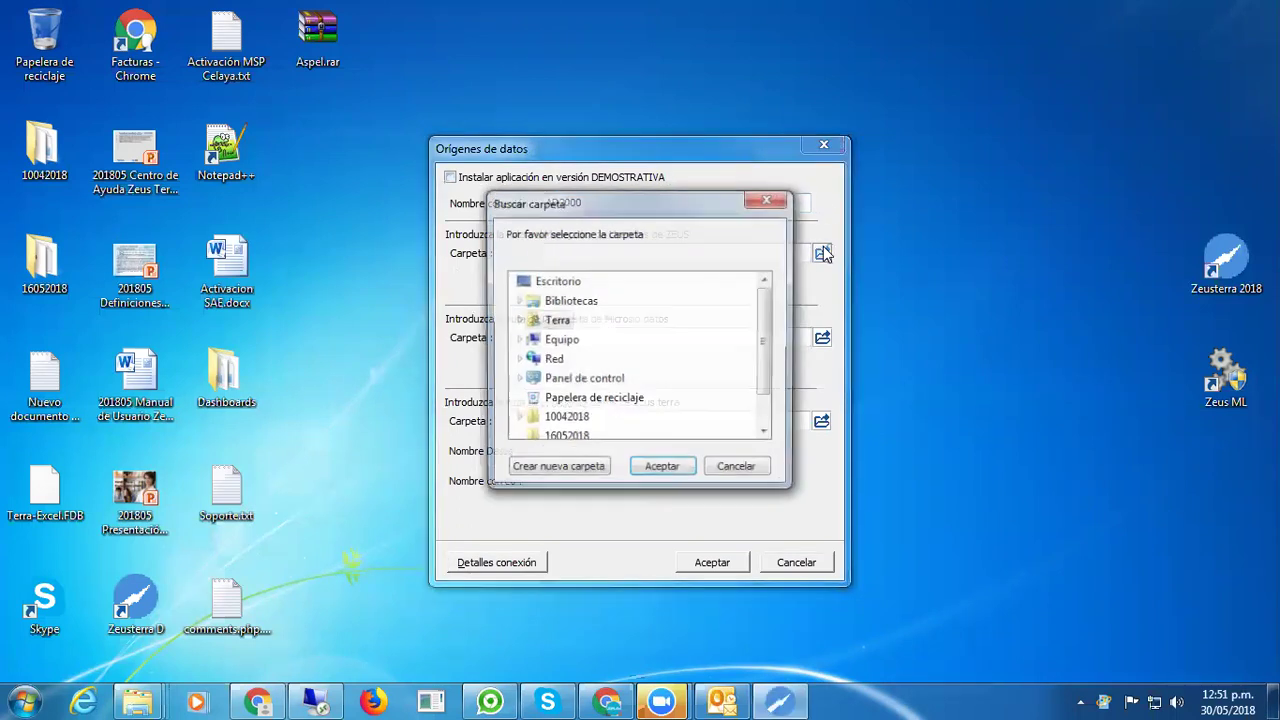
pyautogui.click(518, 340)
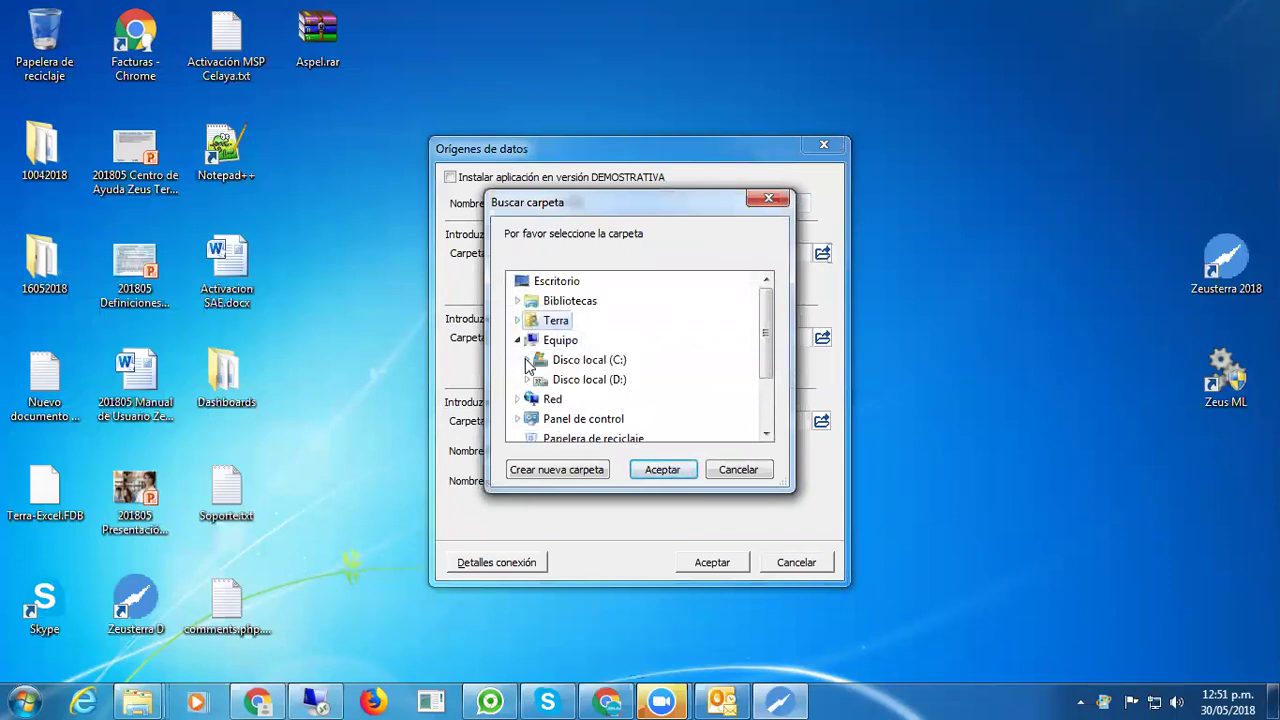
pyautogui.click(527, 360)
pyautogui.moveTo(767, 327); pyautogui.dragTo(766, 379)
pyautogui.click(585, 300)
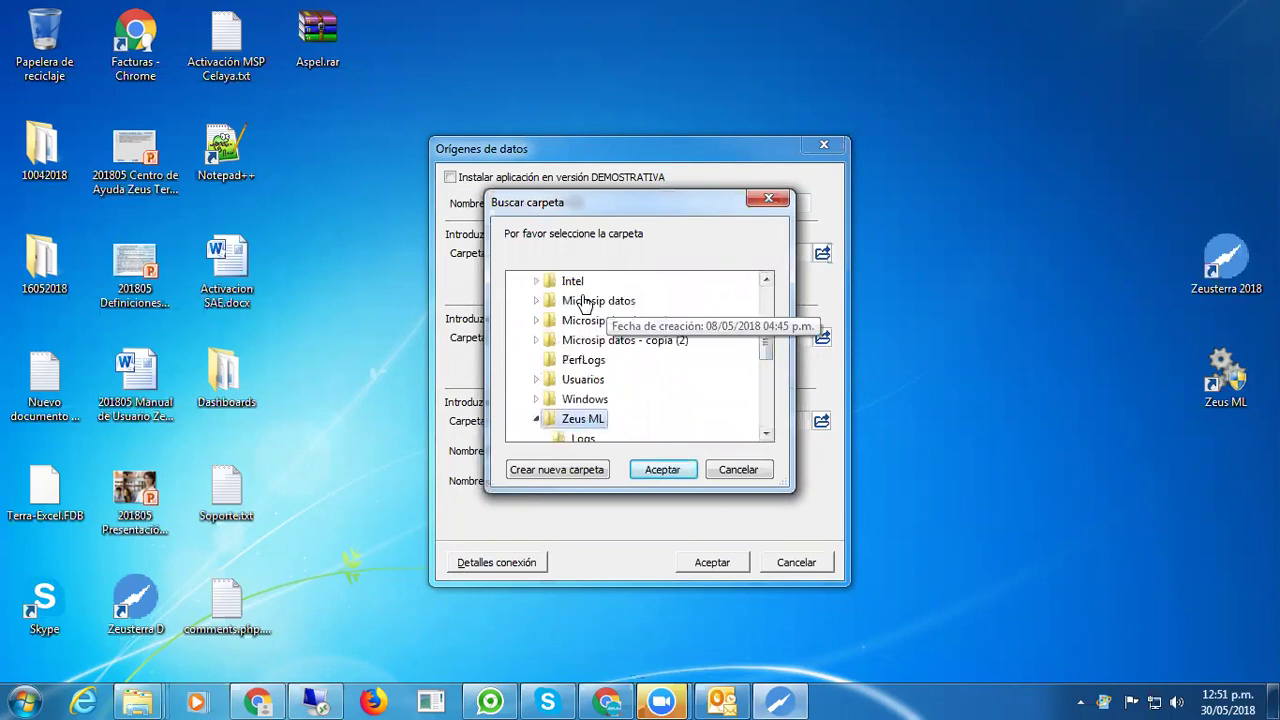
pyautogui.click(662, 470)
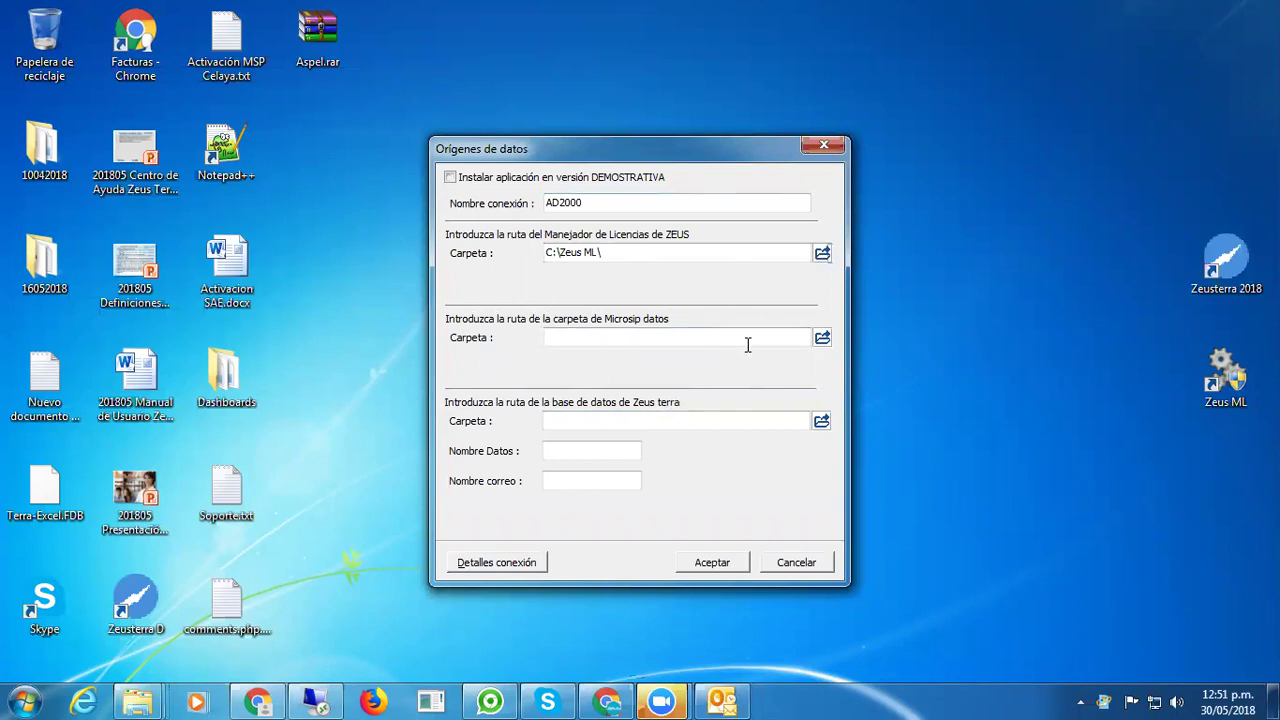
# Set the Microsip data folder to C:\Microsip datos.
pyautogui.click(824, 337)
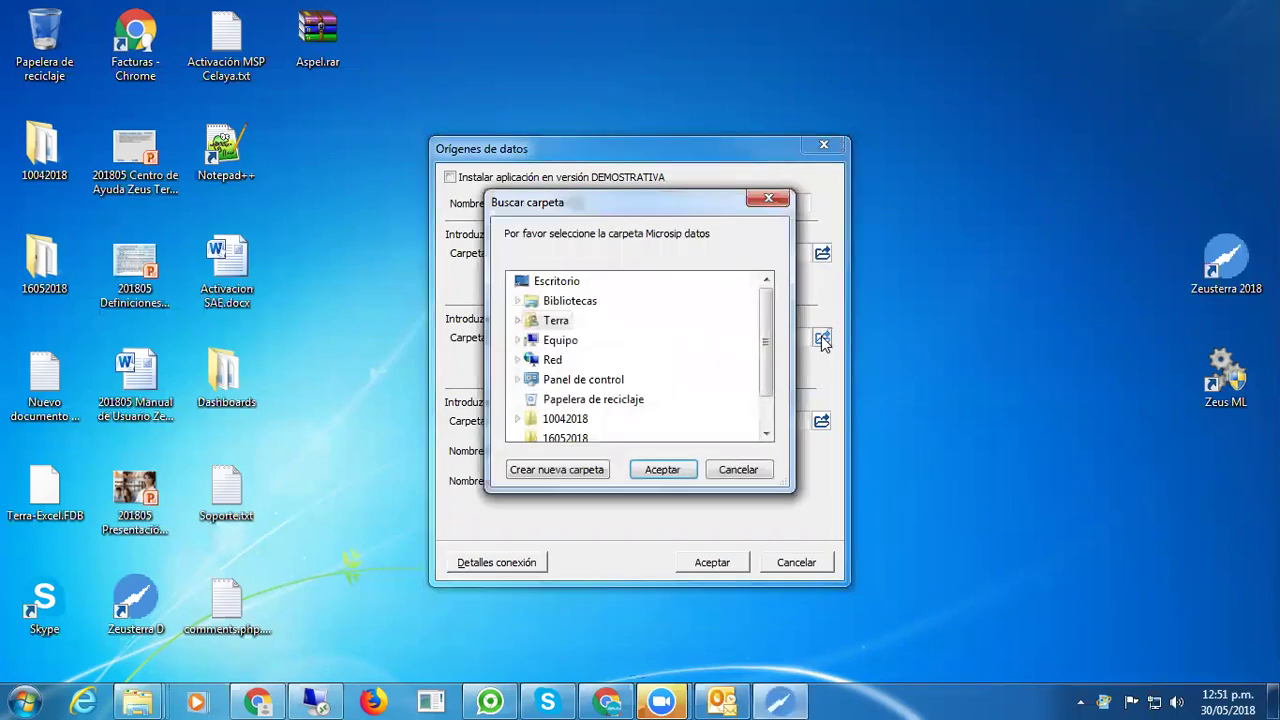
pyautogui.click(518, 340)
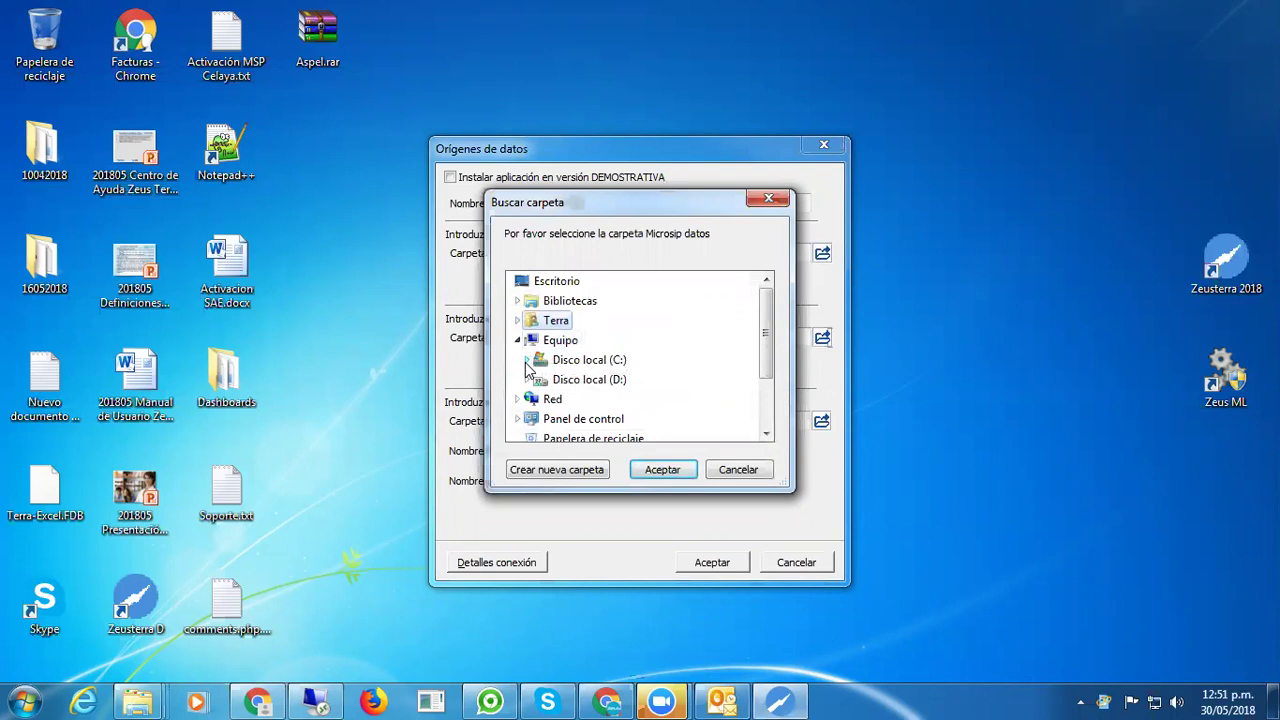
pyautogui.click(528, 360)
pyautogui.click(575, 381)
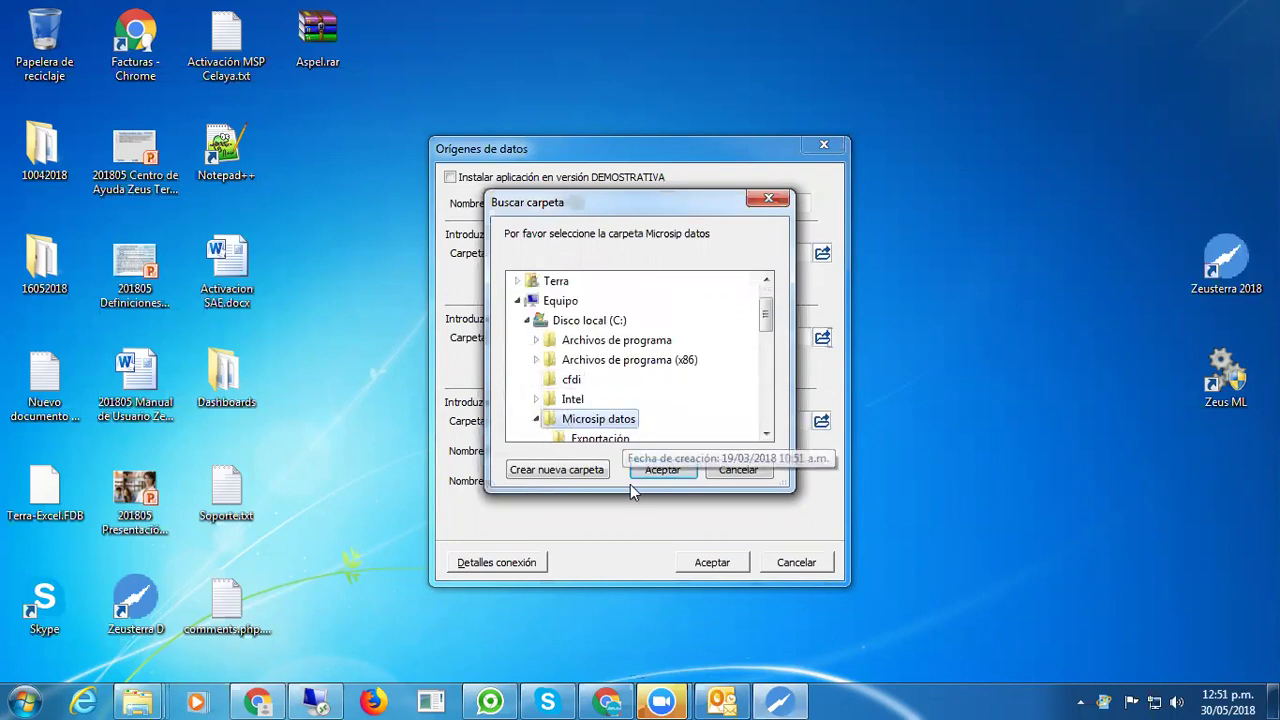
pyautogui.click(662, 470)
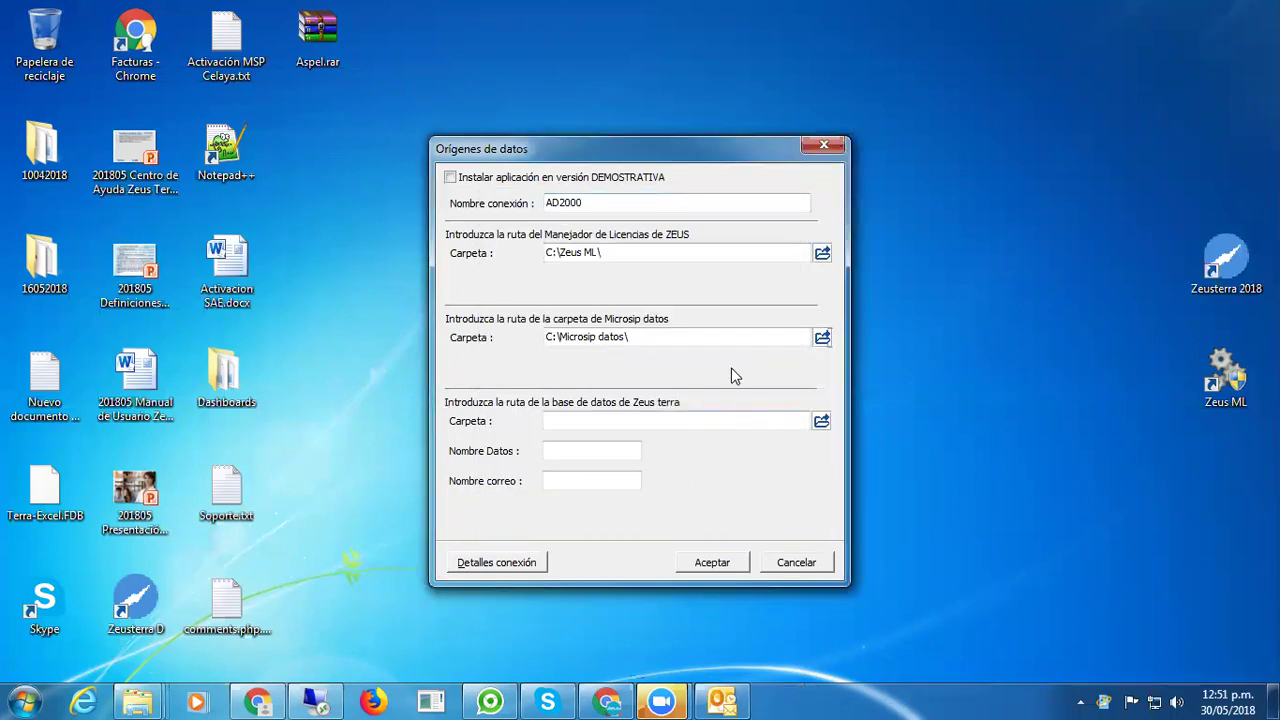
pyautogui.click(637, 338)
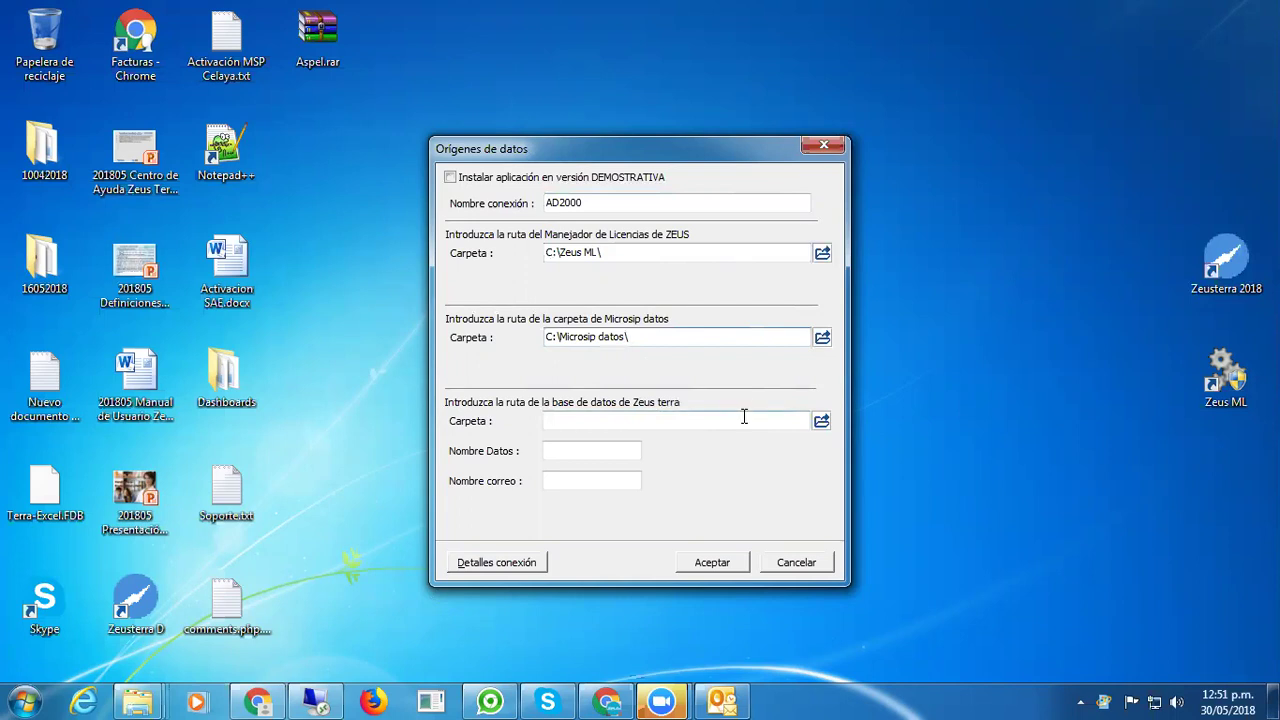
# Create a folder named "Zeus datos" inside C:\Microsip datos and select it as the Zeus terra database folder.
pyautogui.click(652, 420)
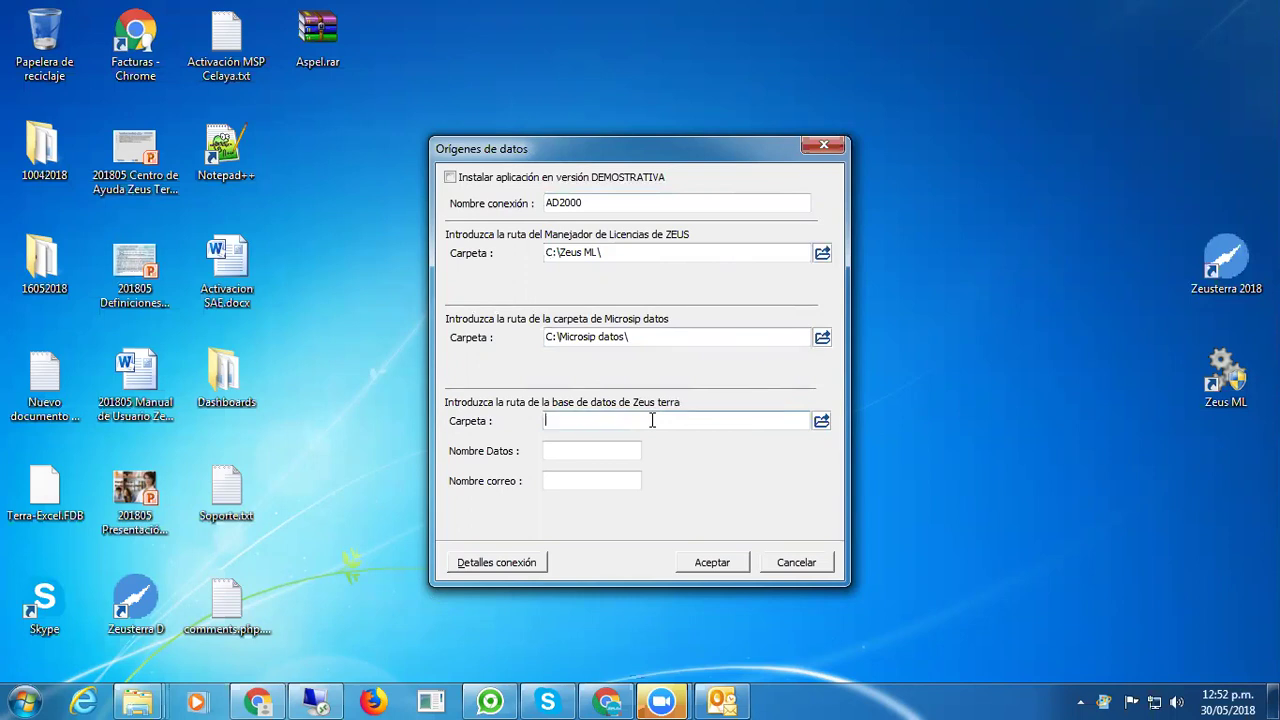
pyautogui.click(821, 422)
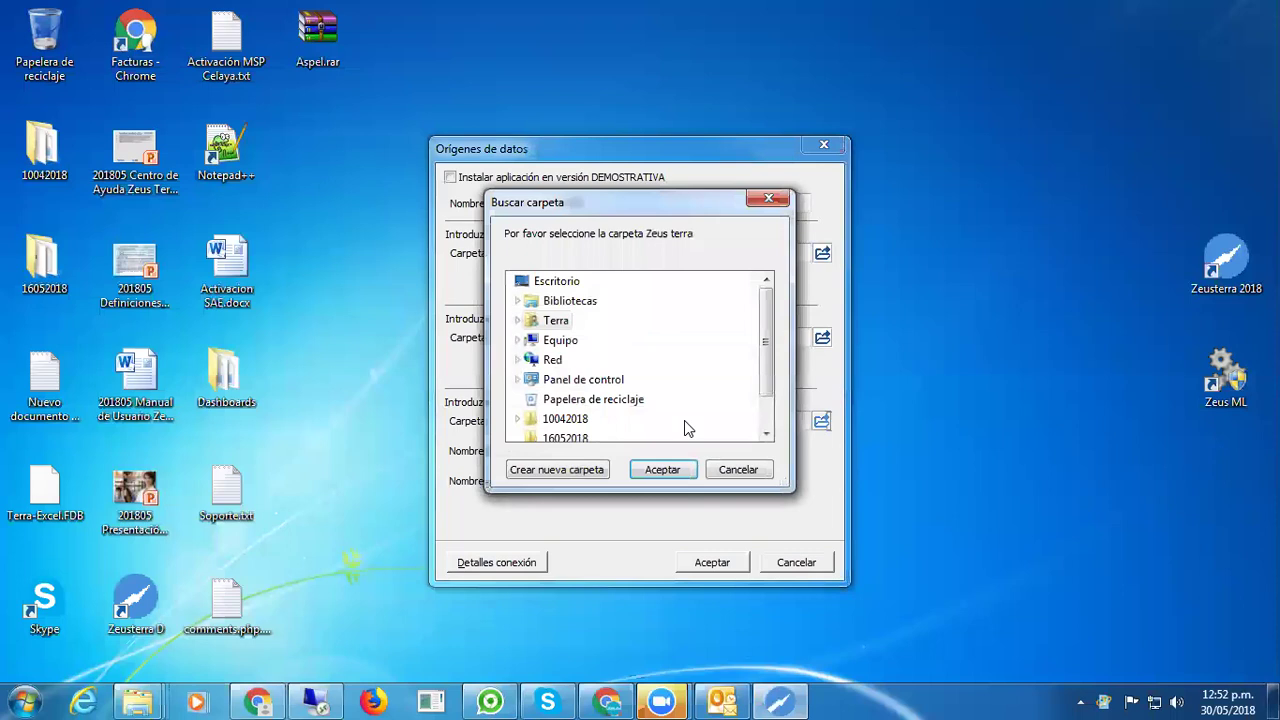
pyautogui.click(518, 340)
pyautogui.click(527, 360)
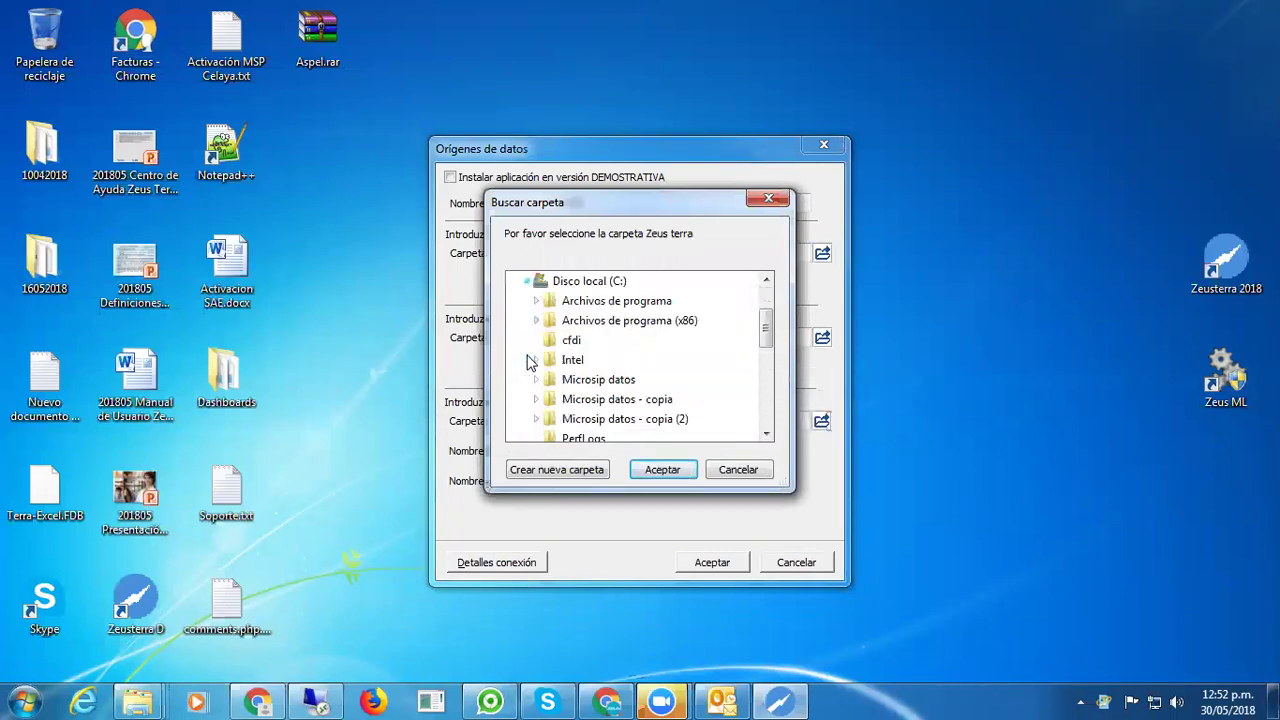
pyautogui.moveTo(767, 340); pyautogui.dragTo(767, 347)
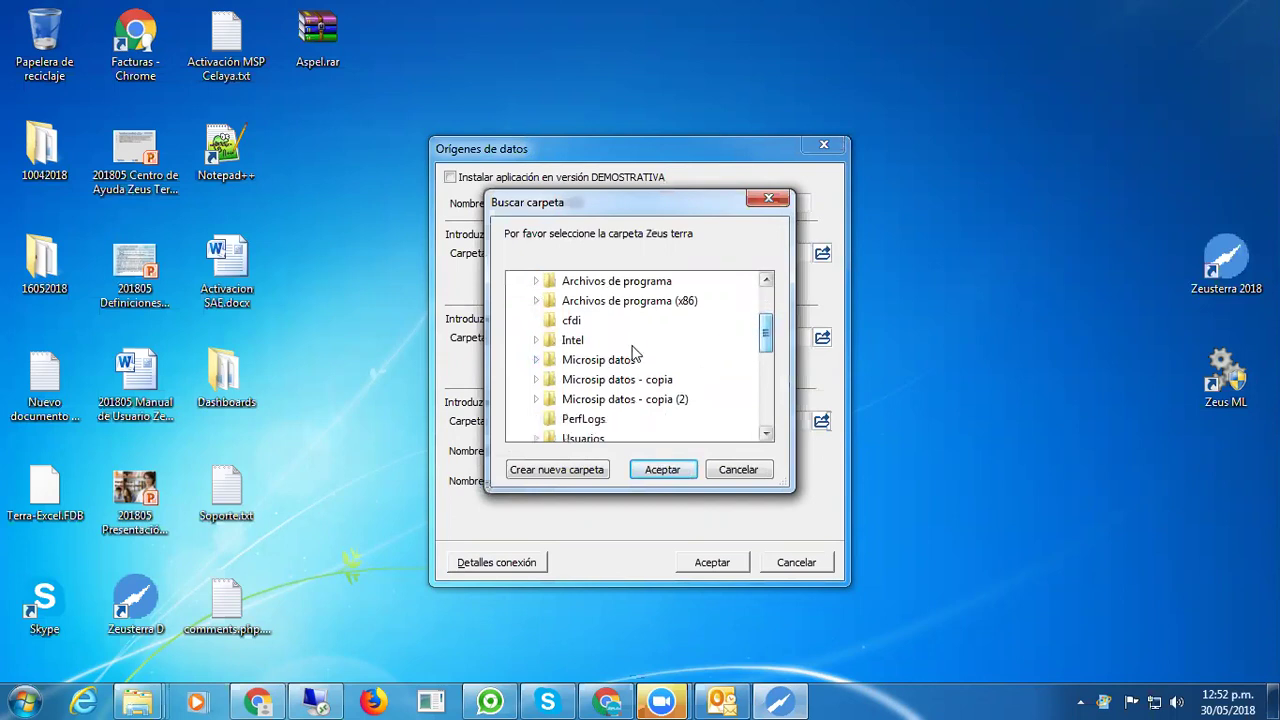
pyautogui.click(535, 360)
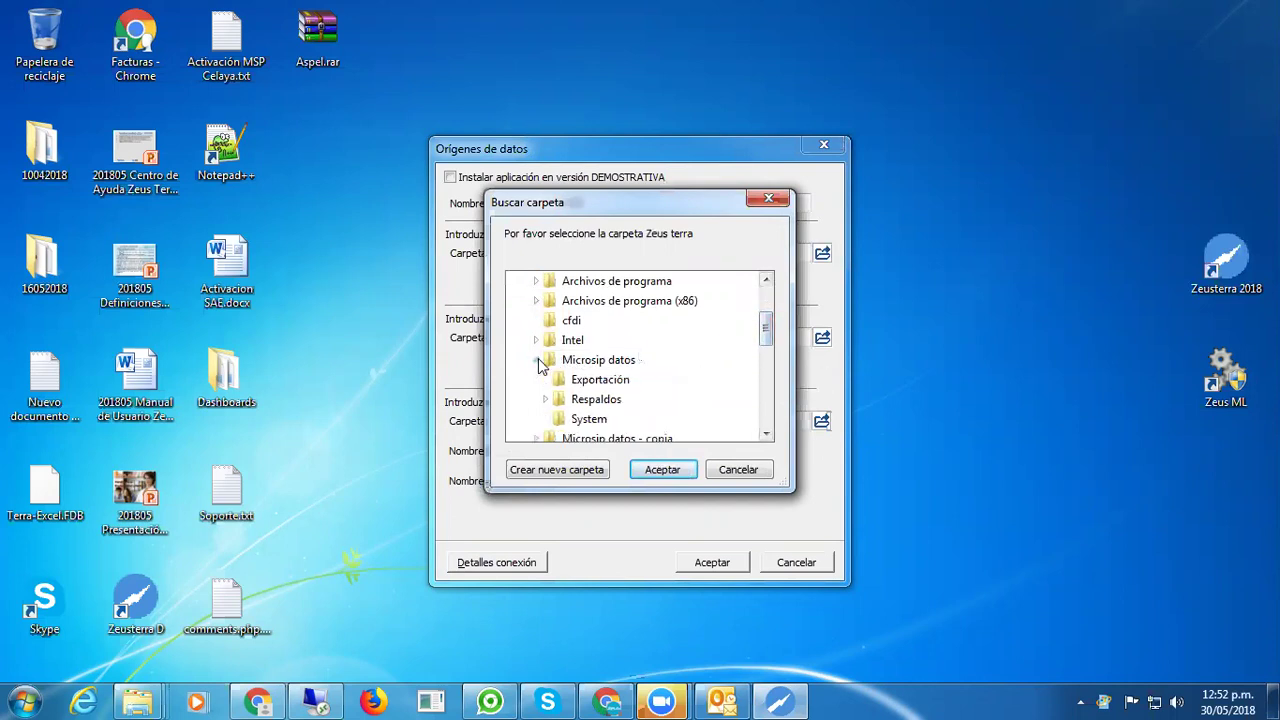
pyautogui.click(623, 362)
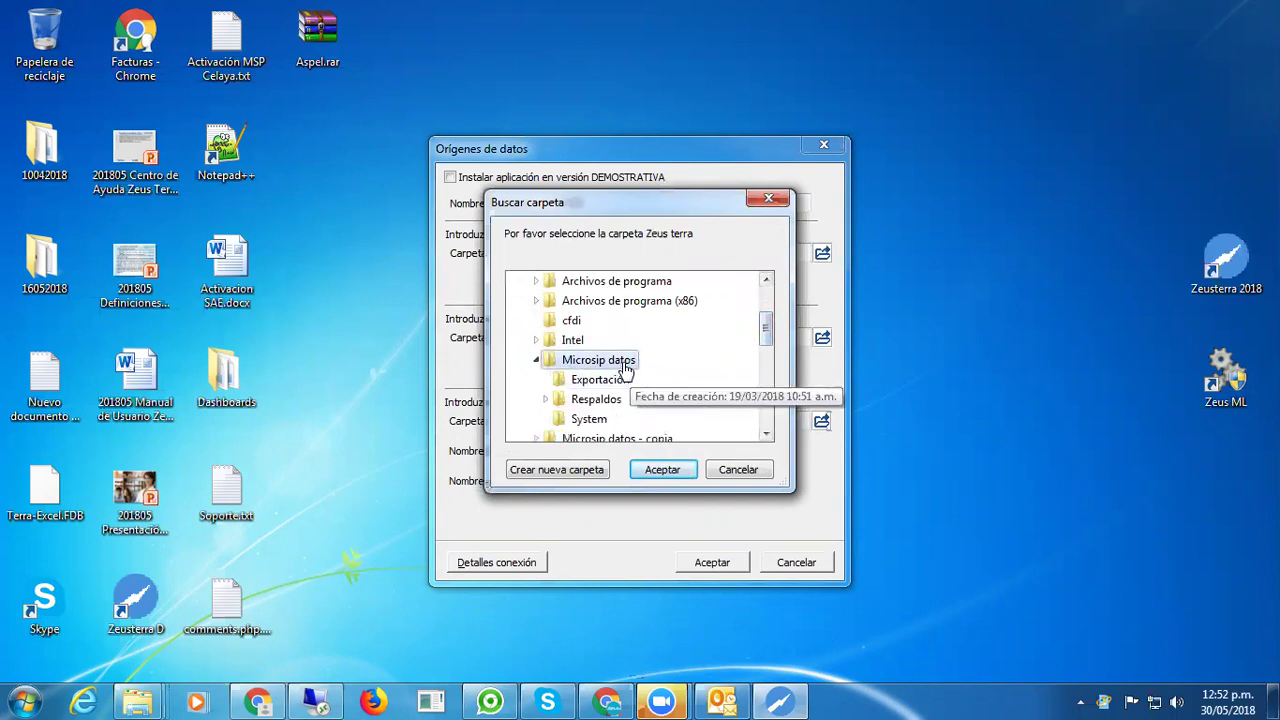
pyautogui.click(561, 472)
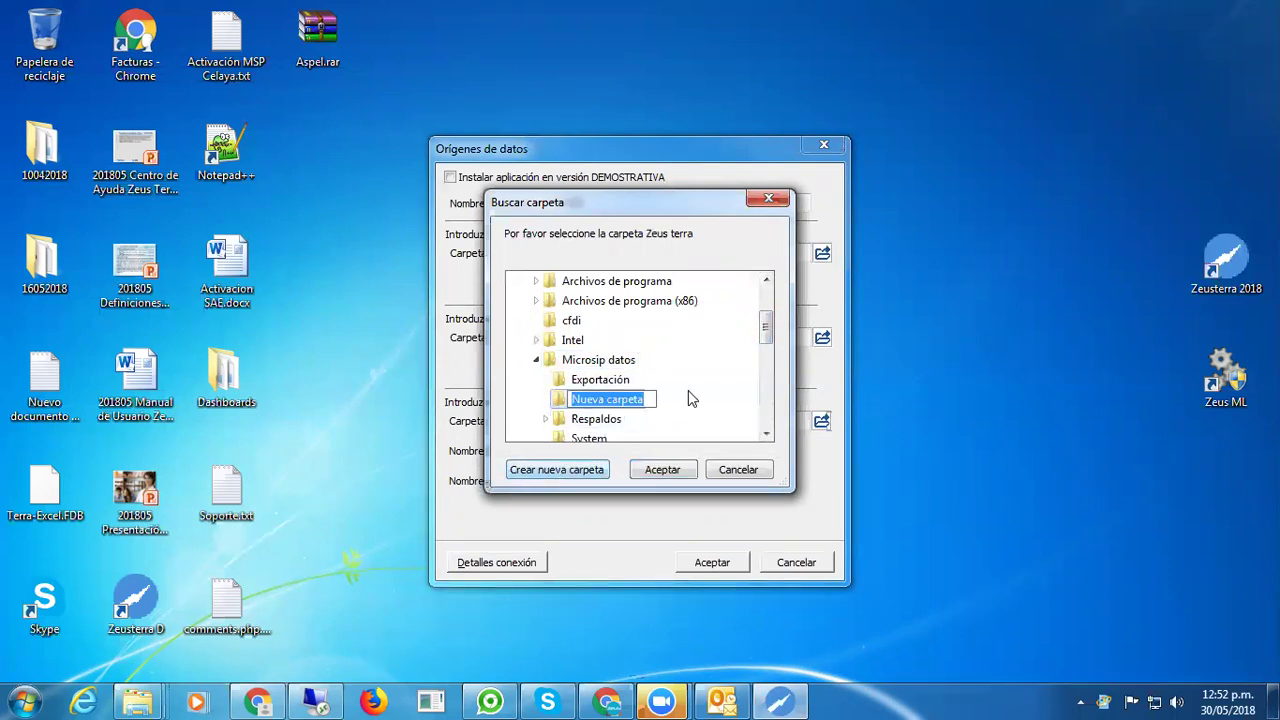
pyautogui.write('z')
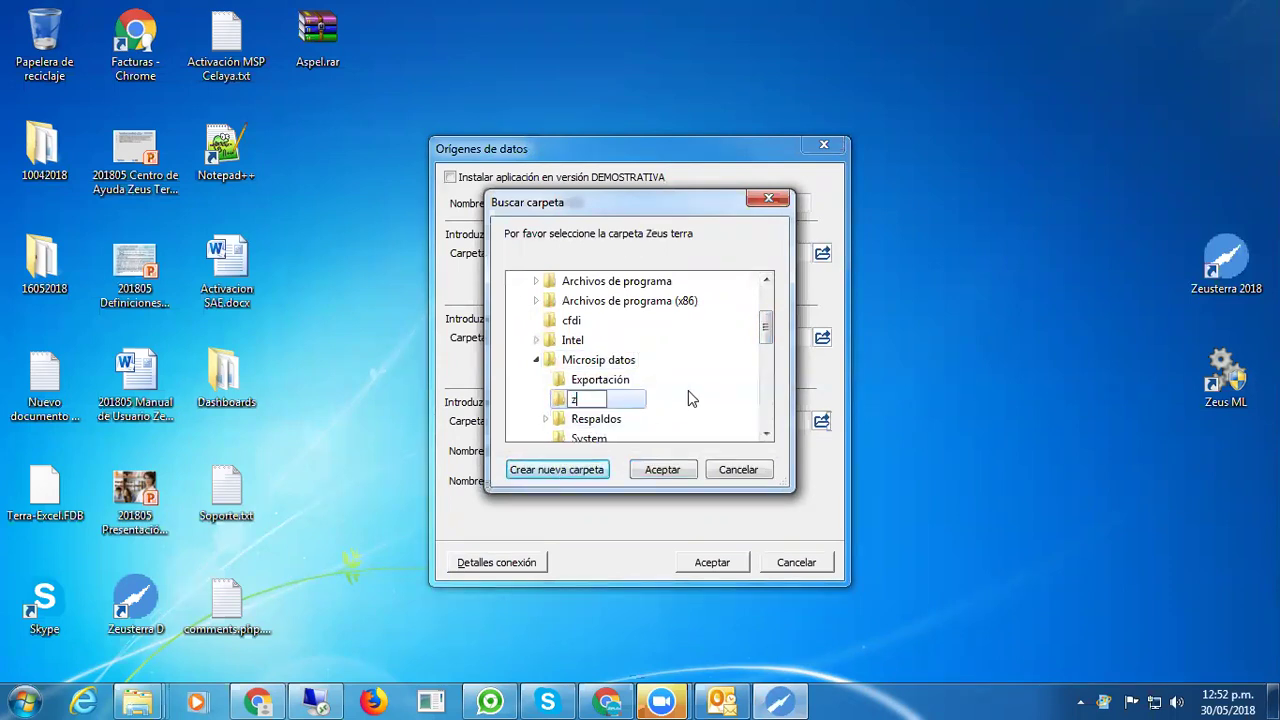
pyautogui.press('BackSpace')
pyautogui.write('Zeus datos')
pyautogui.press('Return')
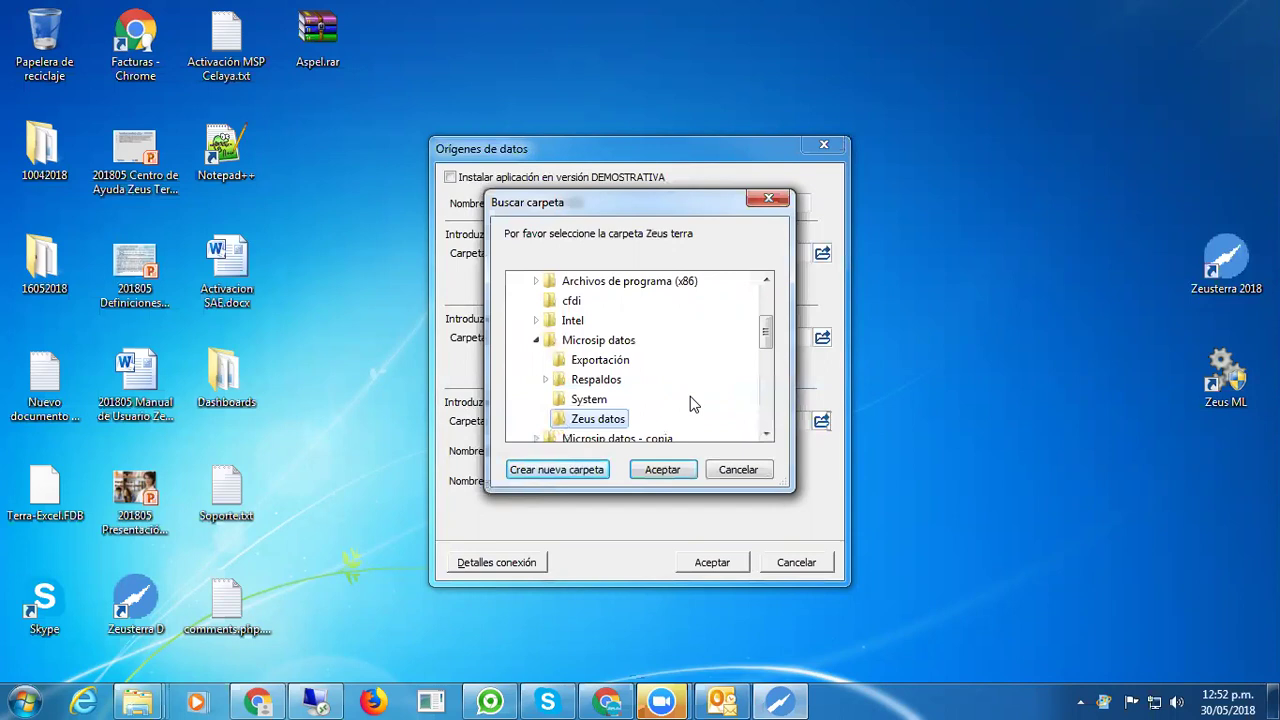
pyautogui.click(670, 471)
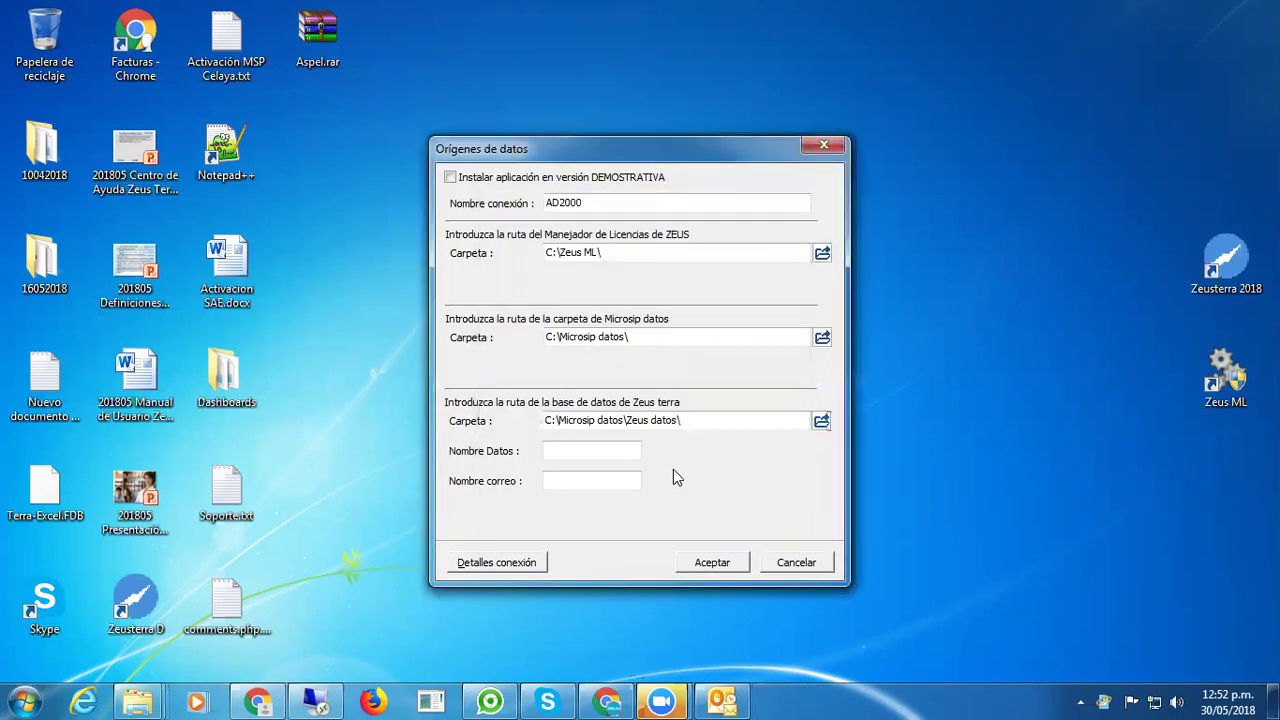
# Name the Zeus terra database AD2000_ZEUS.
pyautogui.click(566, 450)
pyautogui.write('AD')
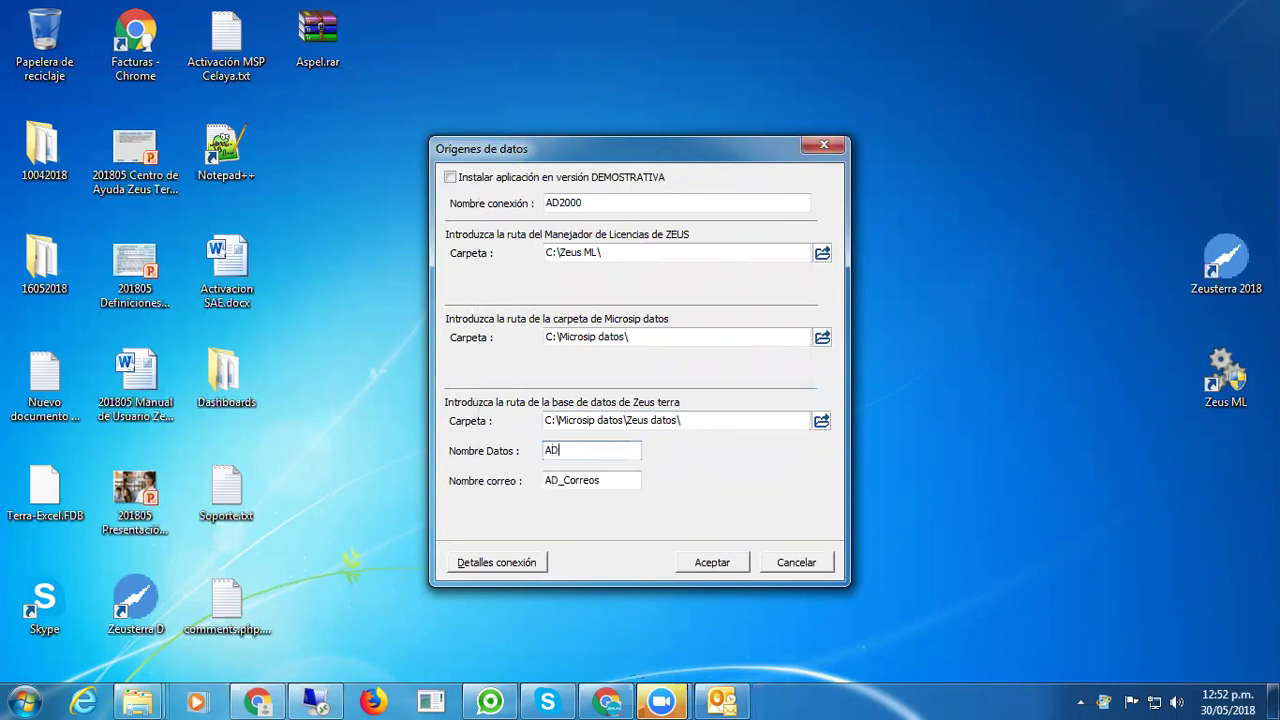
pyautogui.write('2000_ZEUS')
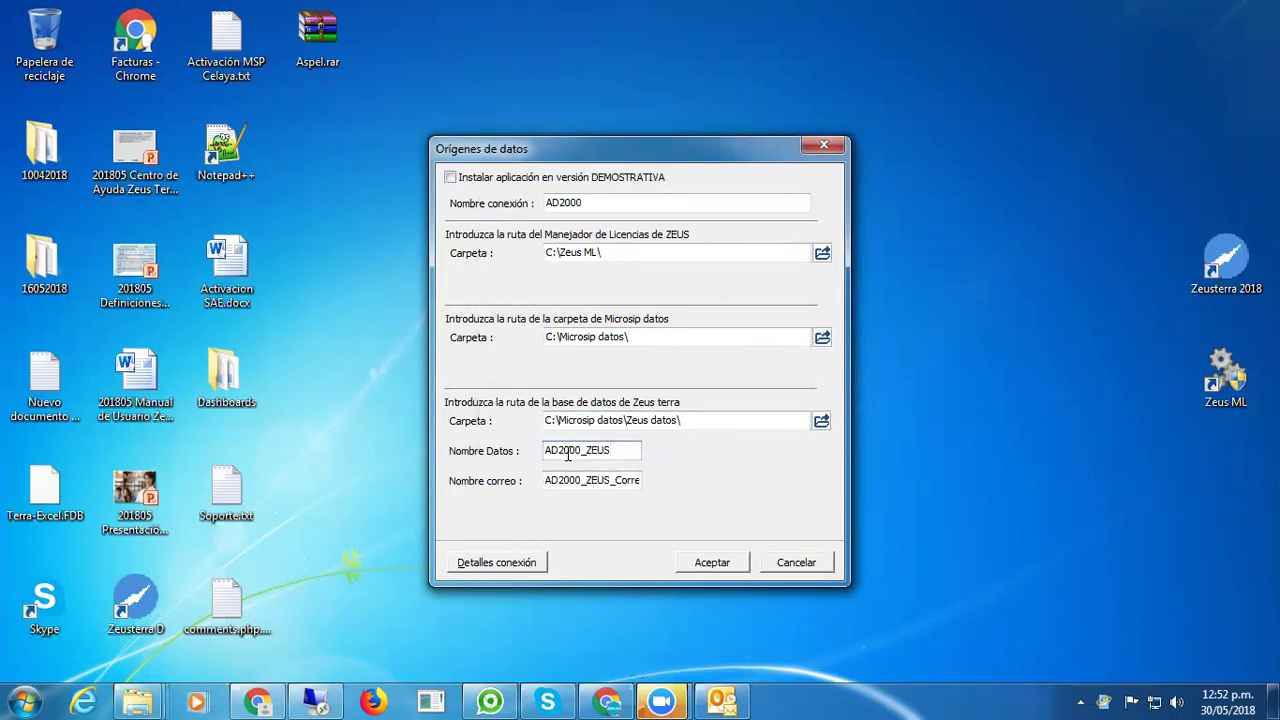
pyautogui.moveTo(558, 451); pyautogui.dragTo(618, 457)
pyautogui.click(629, 453)
# Save the AD2000 data source and agree to create the main Zeus terra database.
pyautogui.click(718, 564)
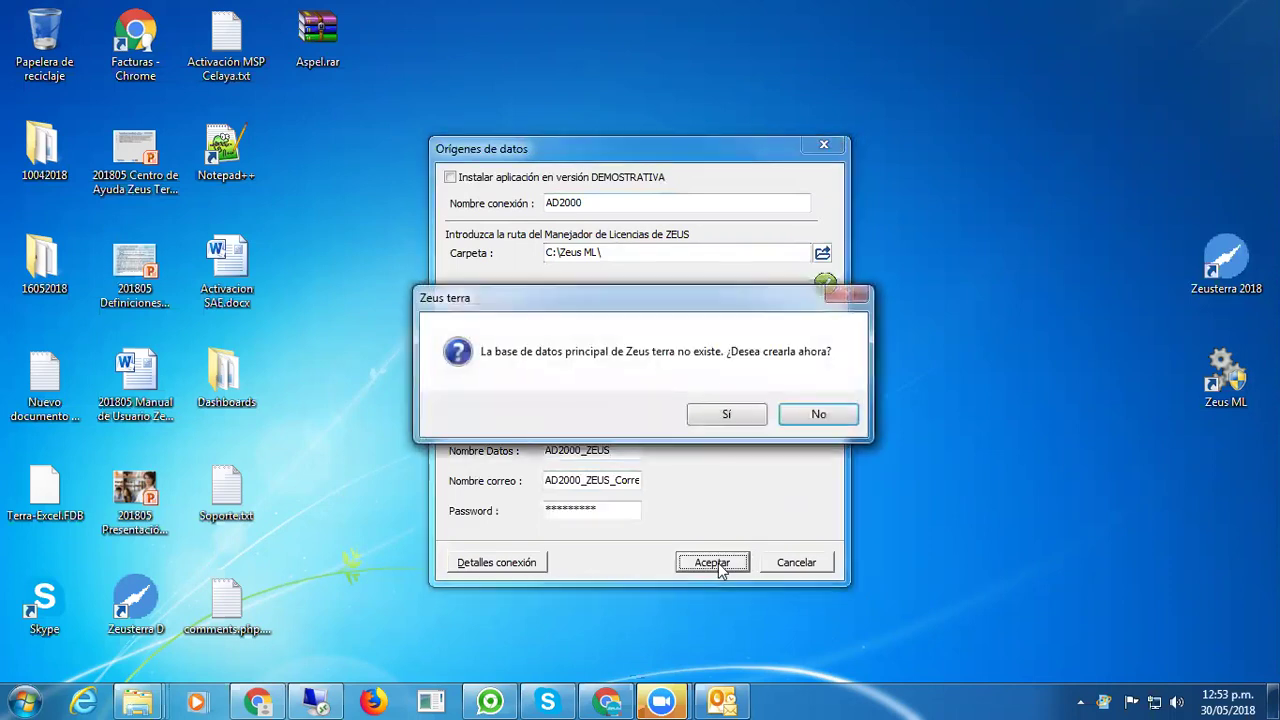
pyautogui.moveTo(740, 296); pyautogui.dragTo(630, 295)
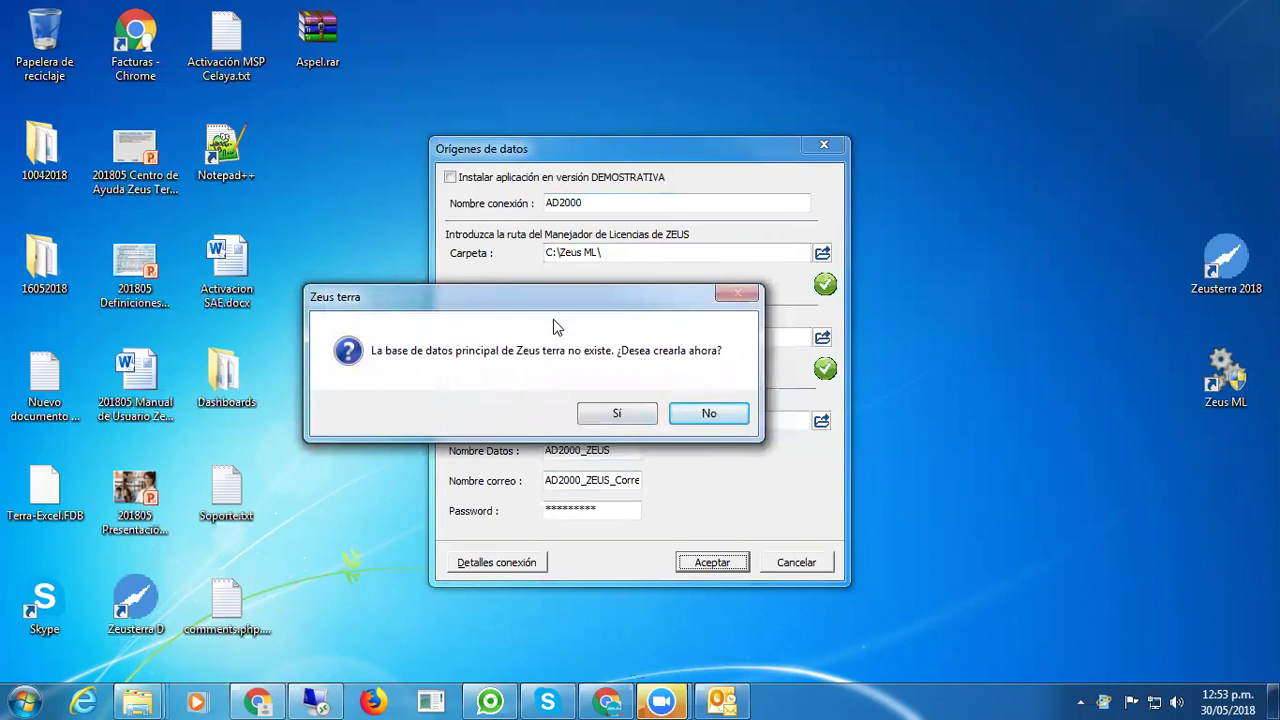
pyautogui.click(628, 414)
pyautogui.click(712, 415)
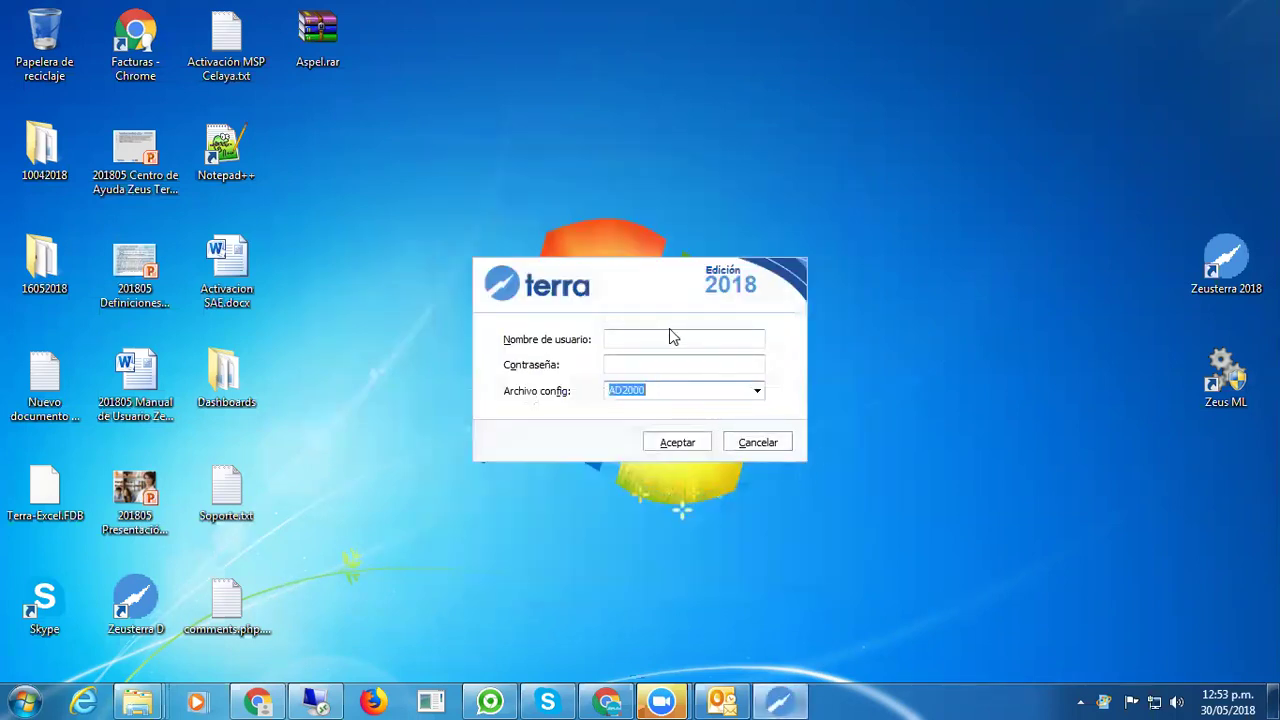
# Log in to the AD2000 configuration as sysdba with the account password.
pyautogui.click(652, 339)
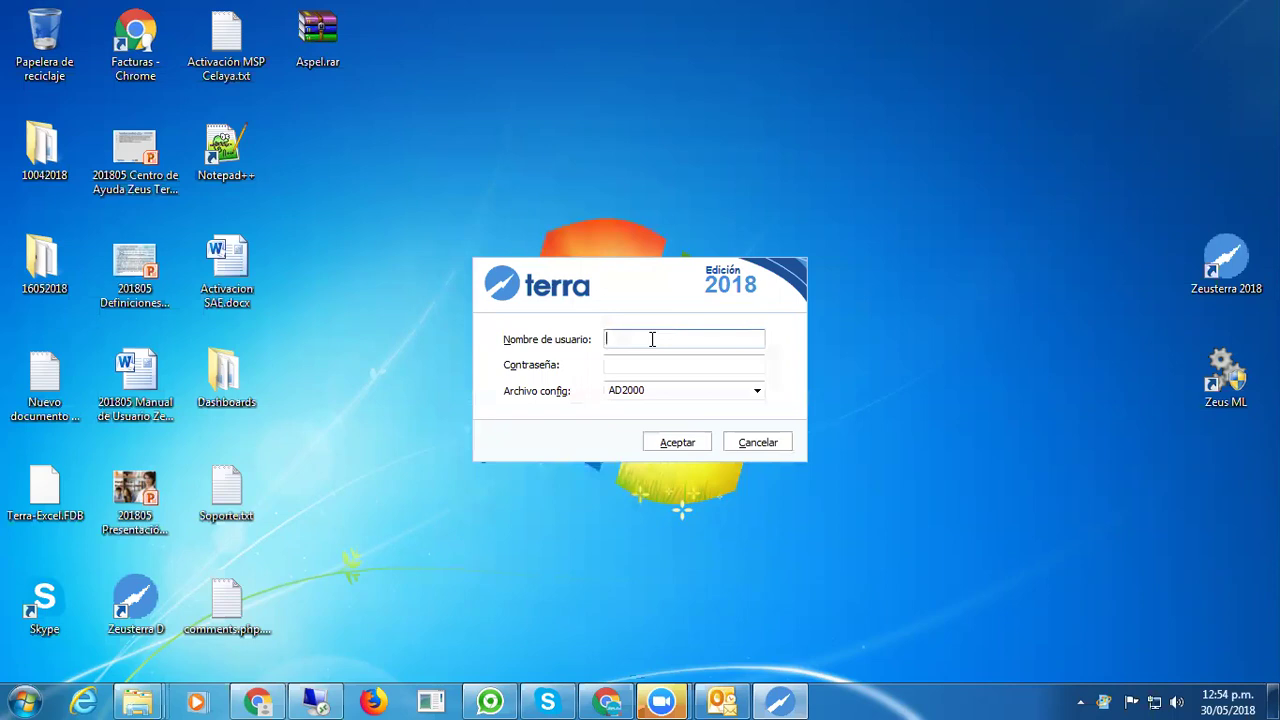
pyautogui.write('sysdba')
pyautogui.click(648, 364)
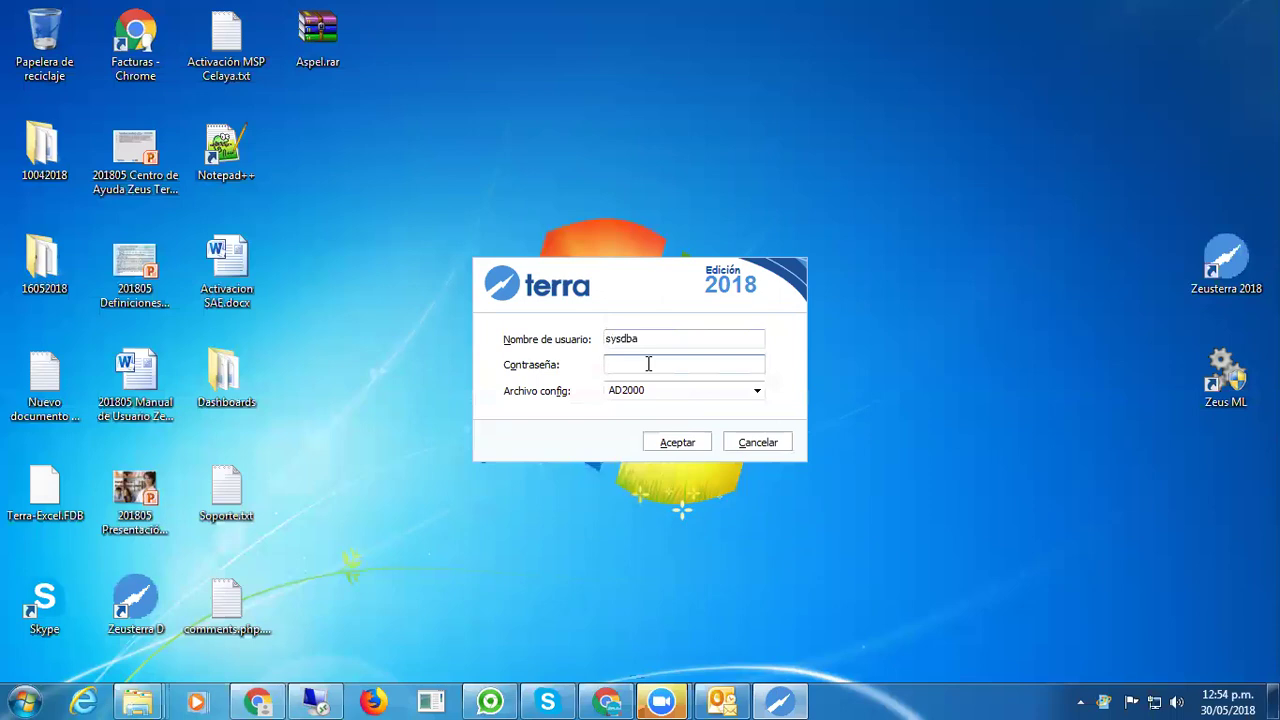
pyautogui.write('*********')
pyautogui.click(673, 442)
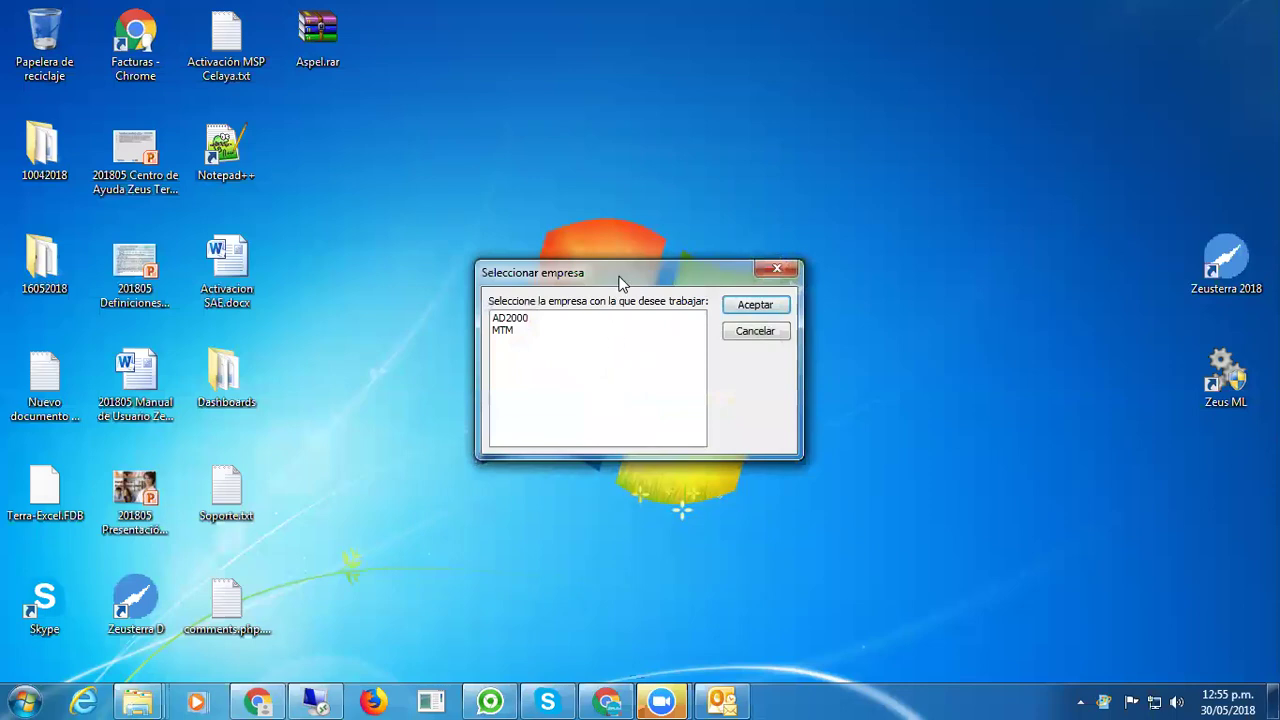
# Select AD2000 as the company to work with and open it.
pyautogui.moveTo(620, 283); pyautogui.dragTo(567, 283)
pyautogui.click(467, 320)
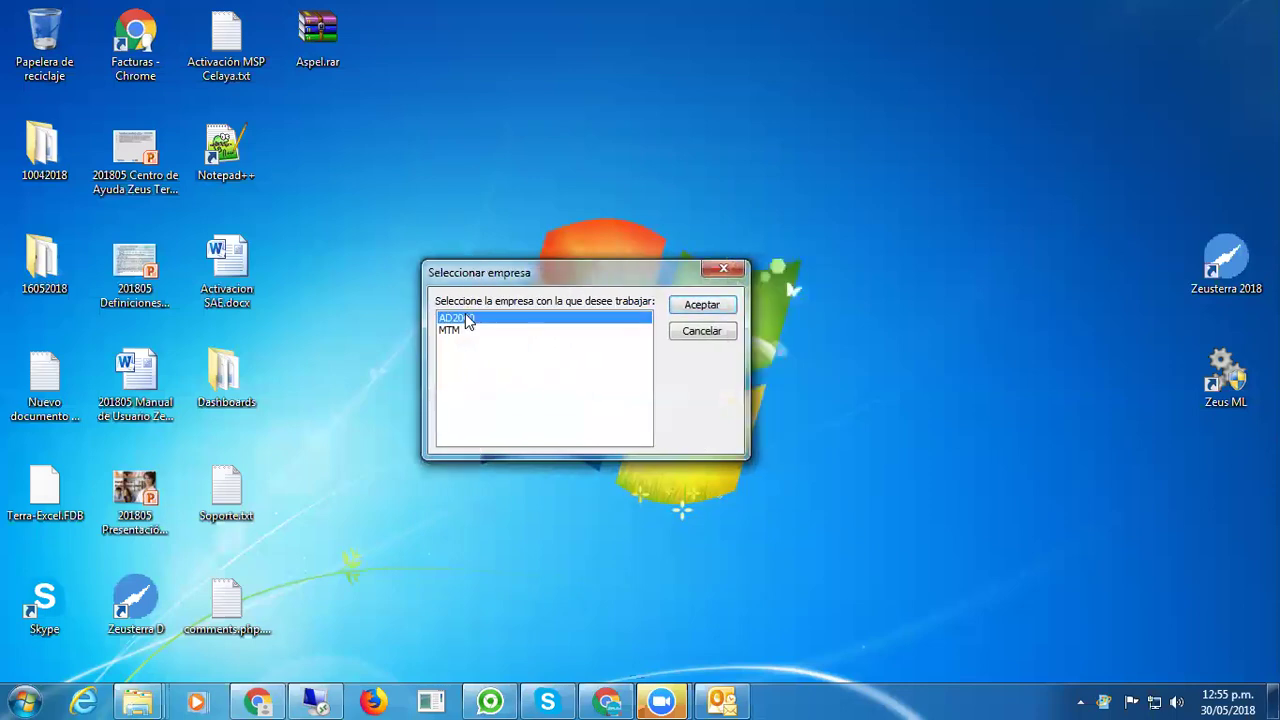
pyautogui.click(702, 306)
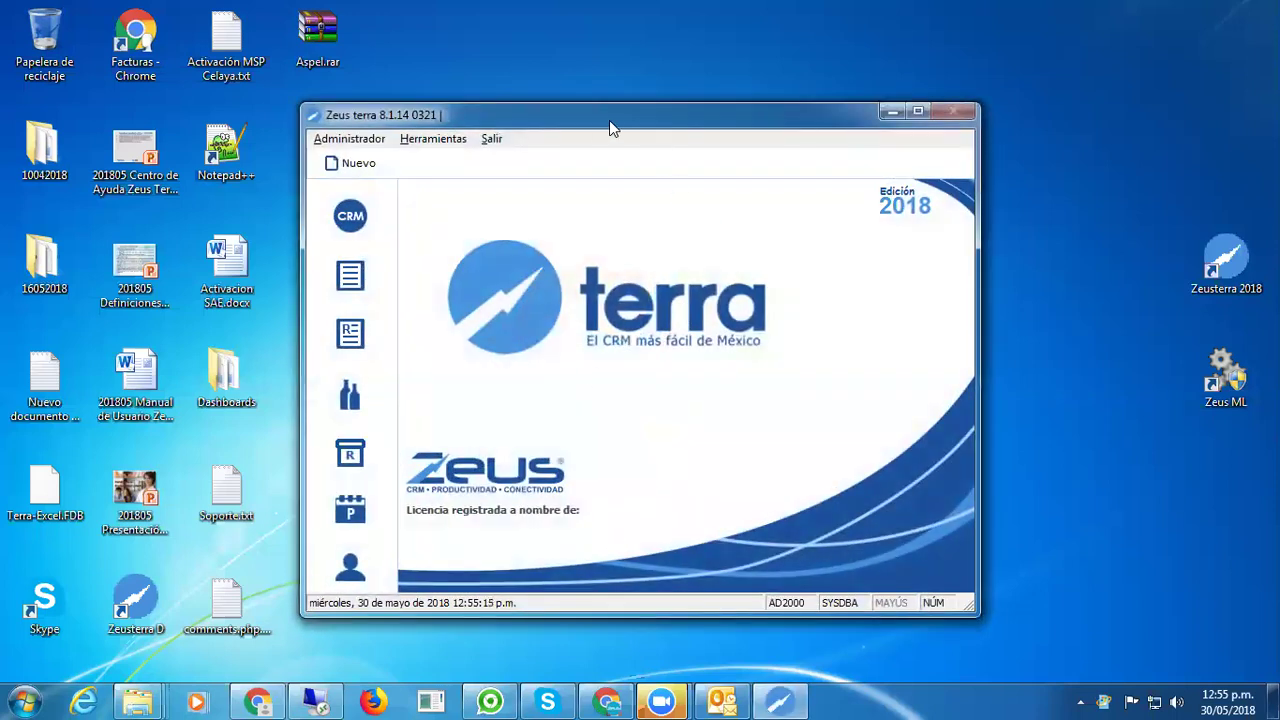
pyautogui.moveTo(609, 120); pyautogui.dragTo(647, 113)
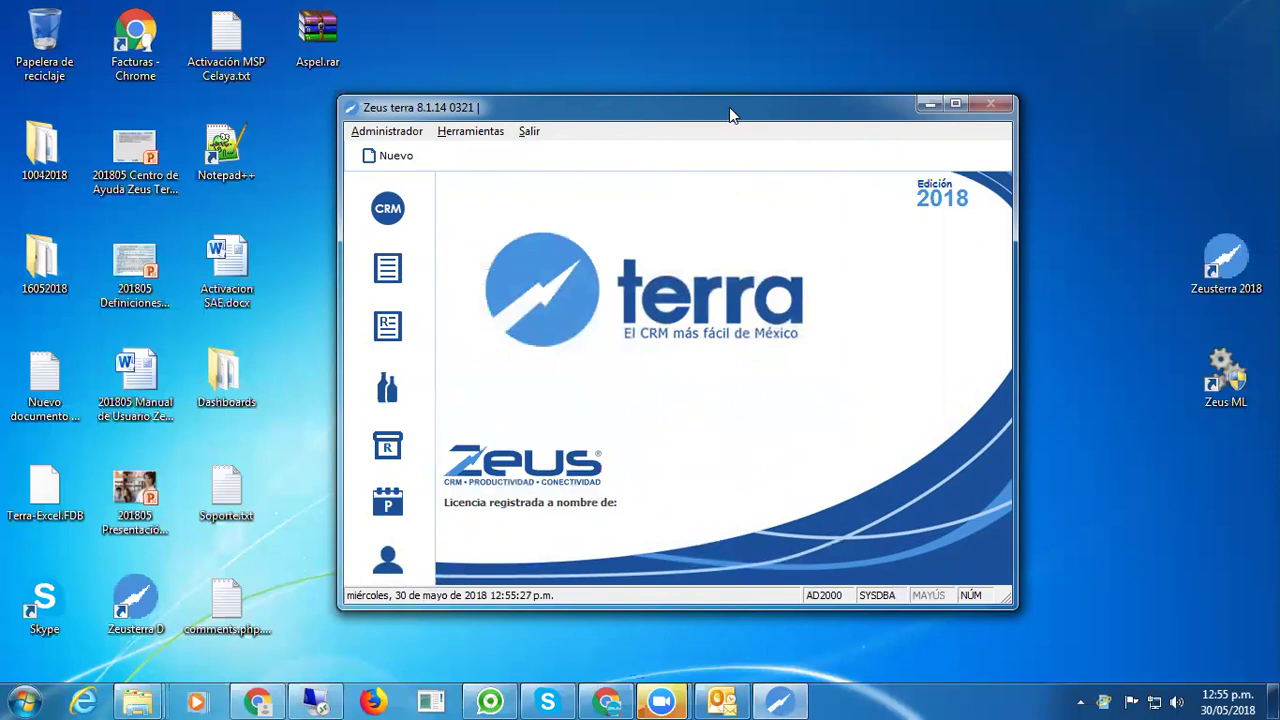
pyautogui.moveTo(729, 107); pyautogui.dragTo(684, 100)
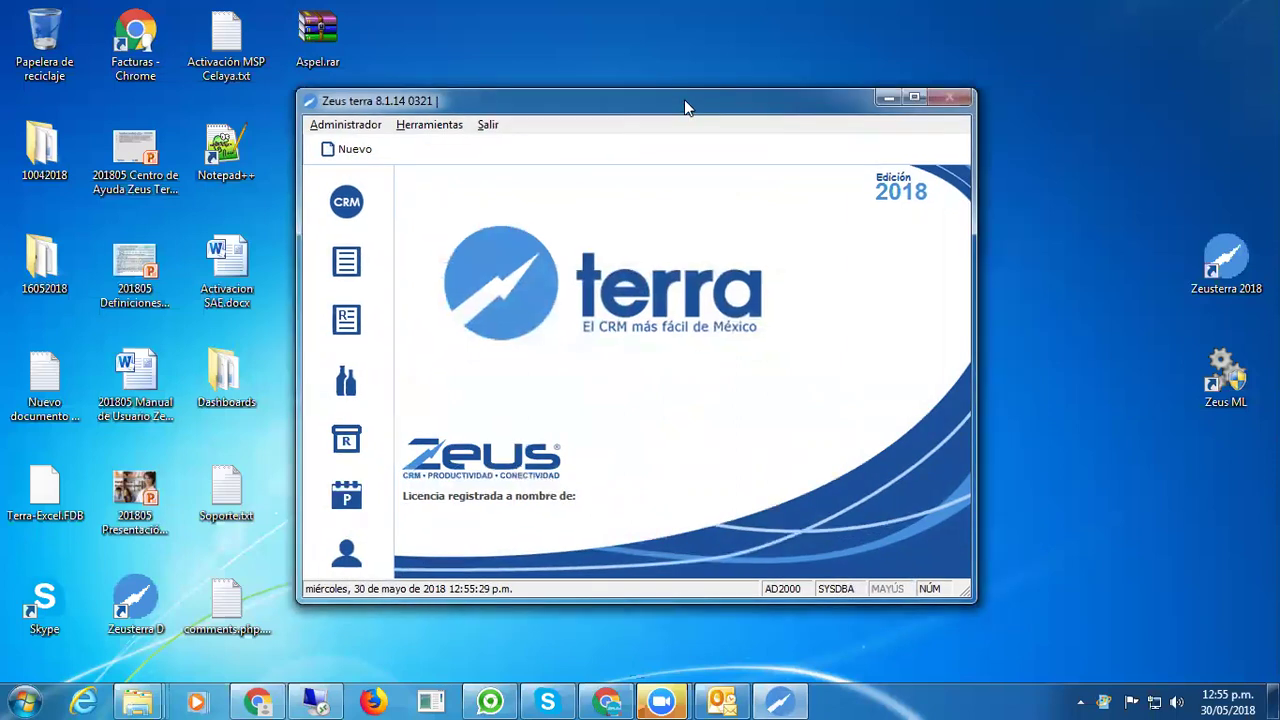